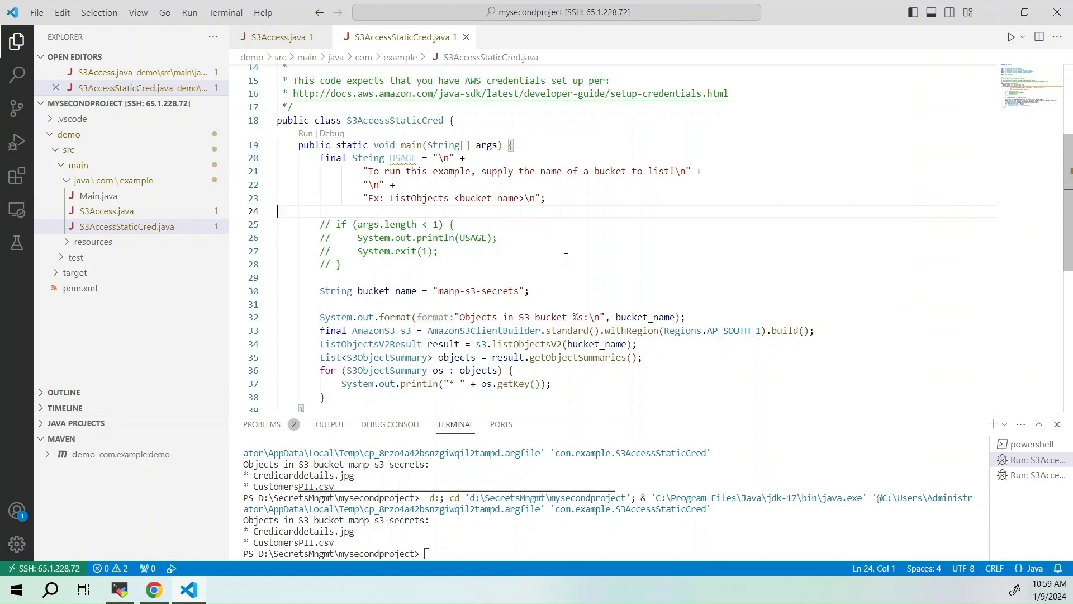
Run S3AccessStaticCred.java to list the objects in the manp-s3-secrets bucket and review its code
{"action": "scroll", "coordinate": [566, 257], "scroll_direction": "down", "scroll_amount": 1}
{"action": "left_click", "coordinate": [1011, 37]}
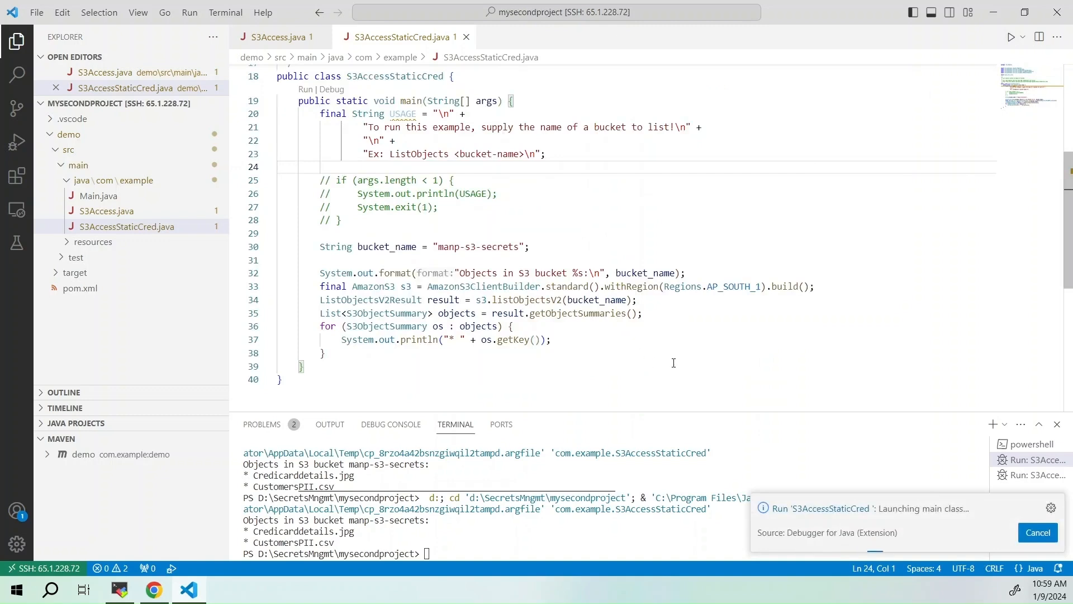
{"action": "scroll", "coordinate": [470, 258], "scroll_direction": "down", "scroll_amount": 1}
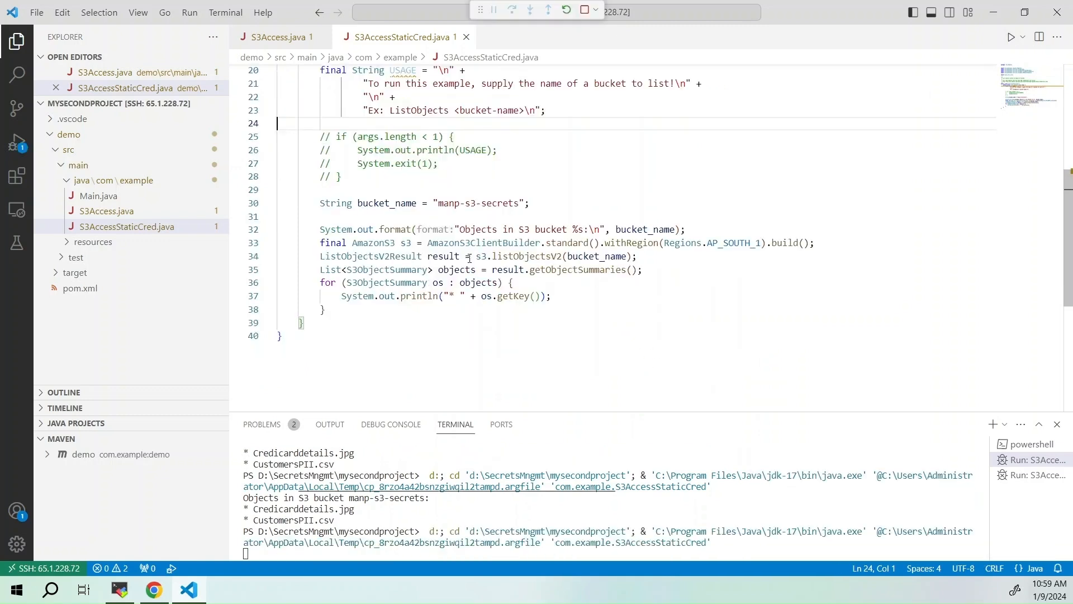
{"action": "scroll", "coordinate": [469, 258], "scroll_direction": "up", "scroll_amount": 6}
{"action": "scroll", "coordinate": [519, 297], "scroll_direction": "down", "scroll_amount": 2}
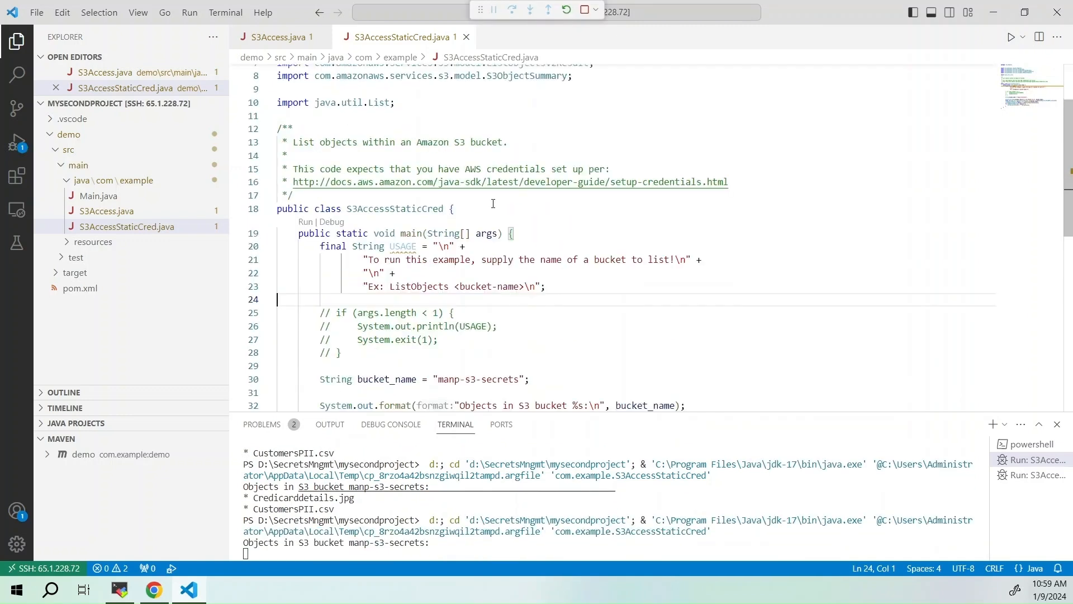
{"action": "scroll", "coordinate": [520, 263], "scroll_direction": "down", "scroll_amount": 2}
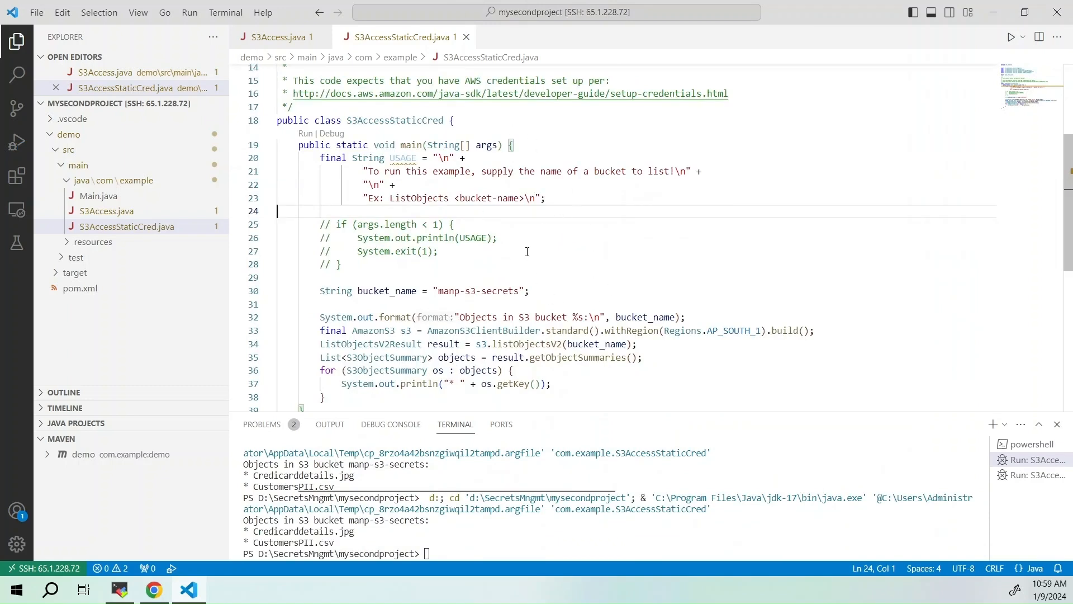
{"action": "scroll", "coordinate": [518, 257], "scroll_direction": "down", "scroll_amount": 1}
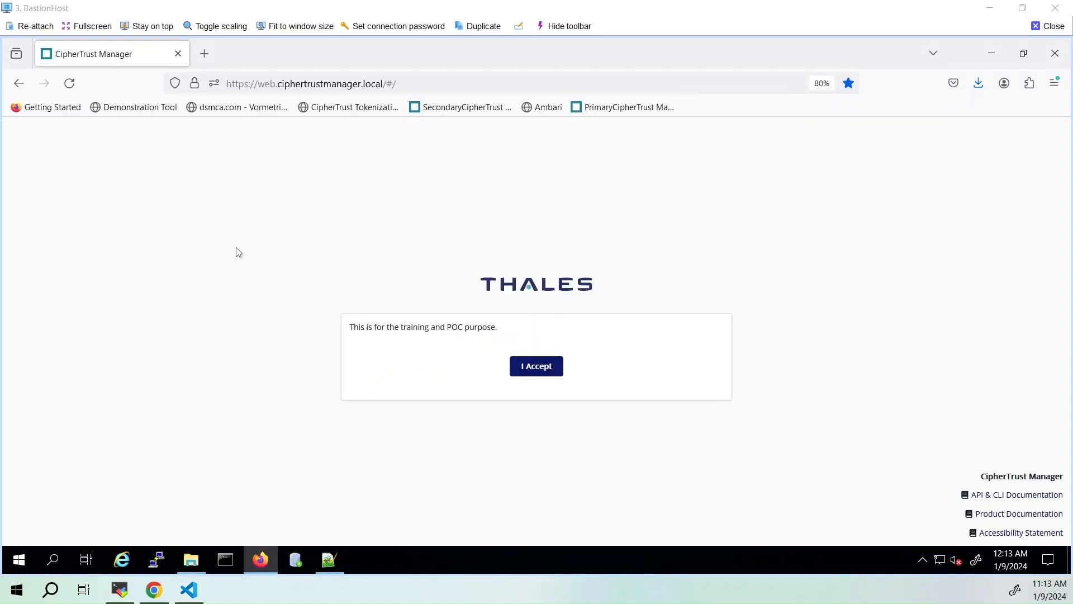
Log in to CipherTrust Manager with the account's username and password, accepting the notices before and after login
{"action": "left_click", "coordinate": [537, 372]}
{"action": "left_click", "coordinate": [359, 315]}
{"action": "left_click", "coordinate": [411, 363]}
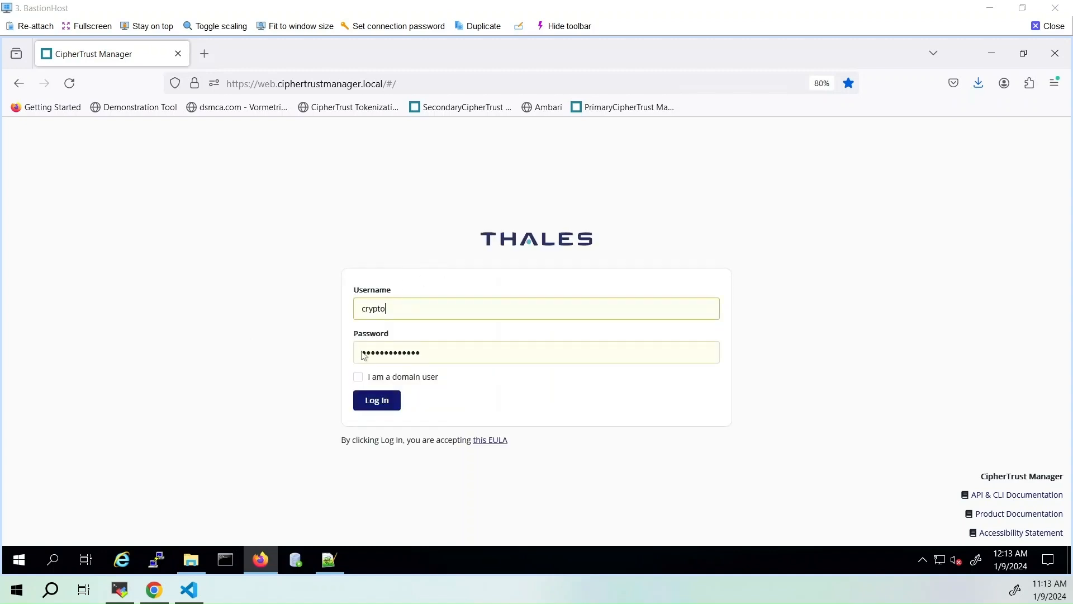
{"action": "left_click", "coordinate": [376, 401]}
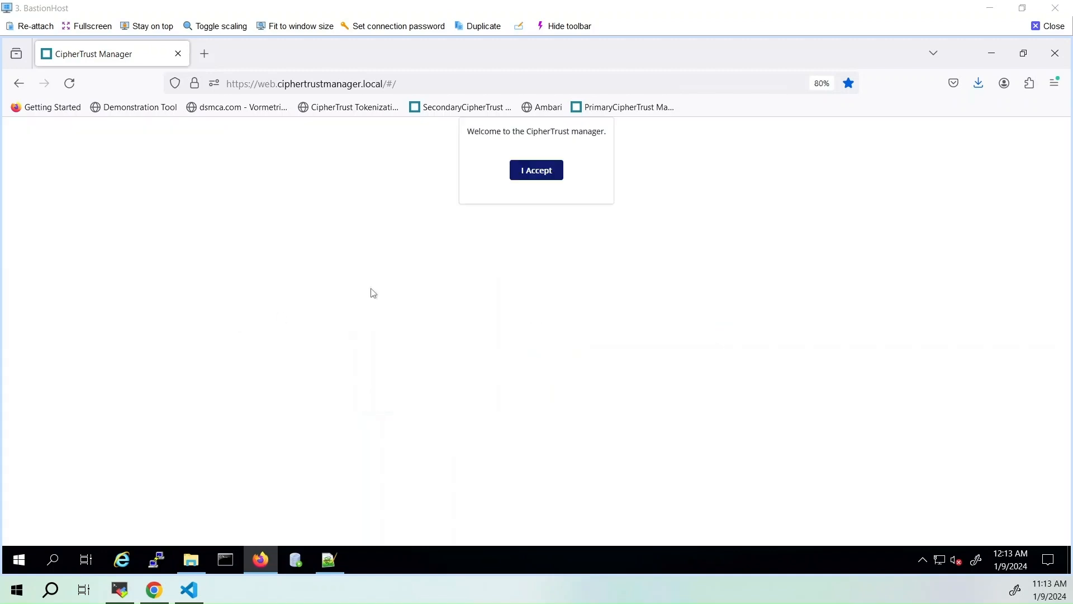
{"action": "left_click", "coordinate": [525, 168]}
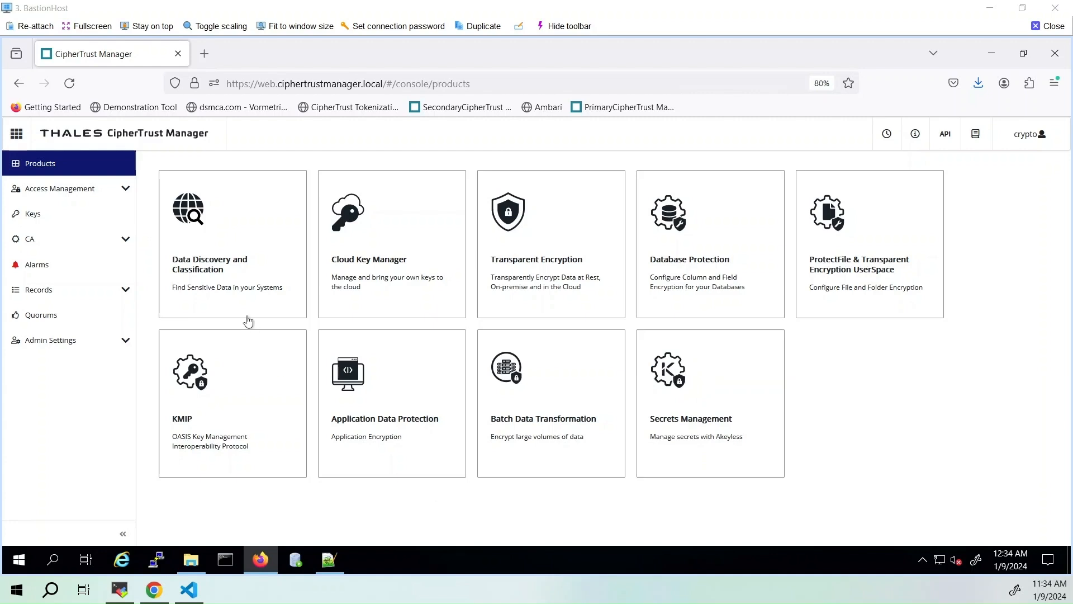
Open the list of data stores in the Data Discovery and Classification product
{"action": "left_click", "coordinate": [223, 267]}
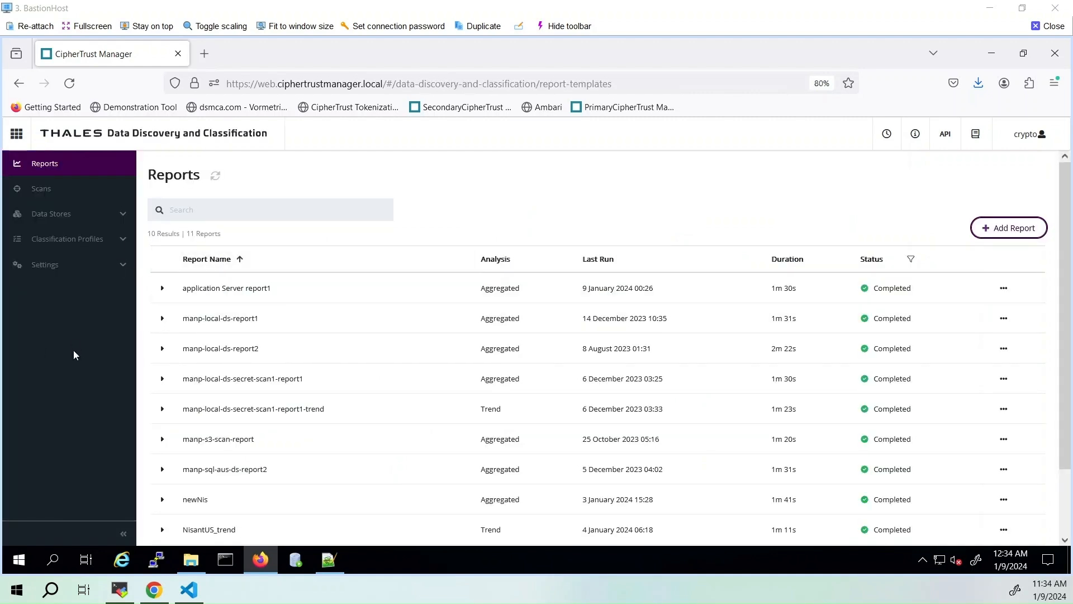
{"action": "left_click", "coordinate": [49, 223]}
{"action": "left_click", "coordinate": [62, 245]}
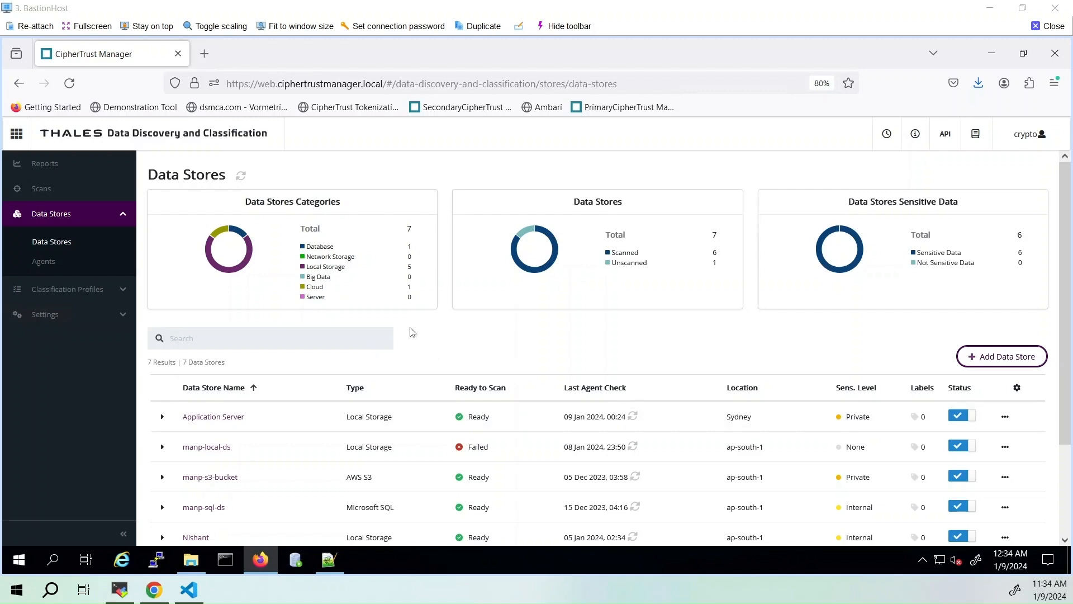
Examine the Application Server data store's connection hostname, then check the S3AccessStaticCred.java code in Visual Studio Code
{"action": "left_click", "coordinate": [235, 418]}
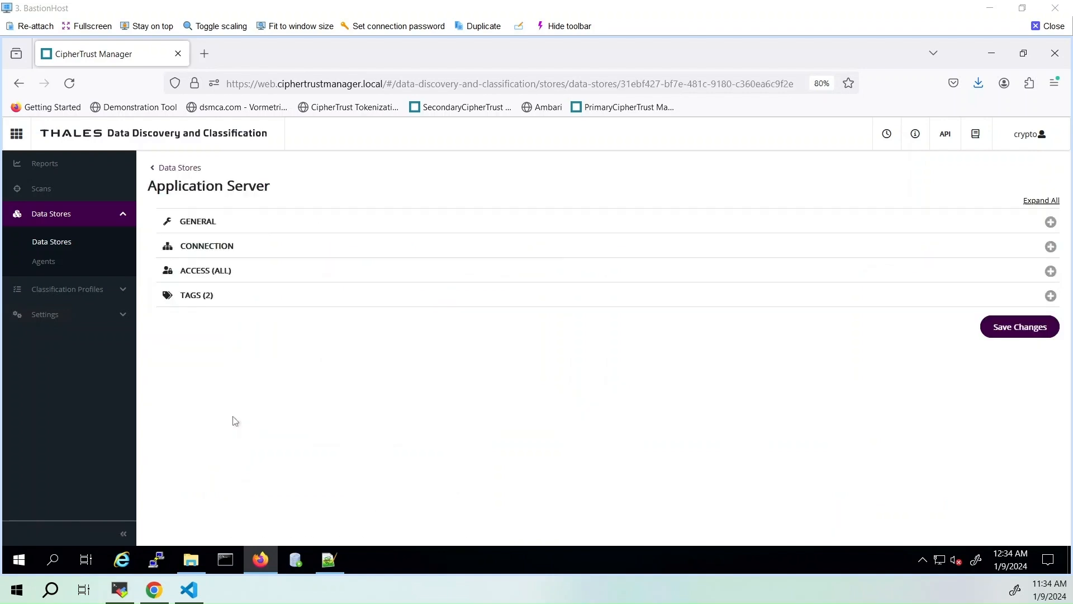
{"action": "left_click", "coordinate": [228, 254]}
{"action": "left_click_drag", "start_coordinate": [339, 281], "coordinate": [291, 282]}
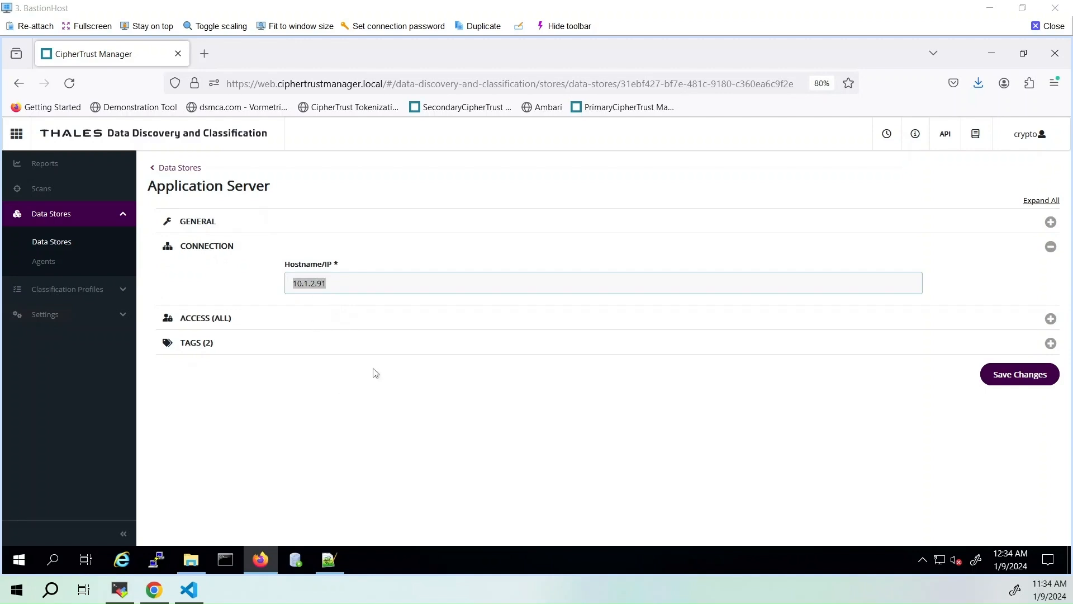
{"action": "left_click", "coordinate": [199, 597]}
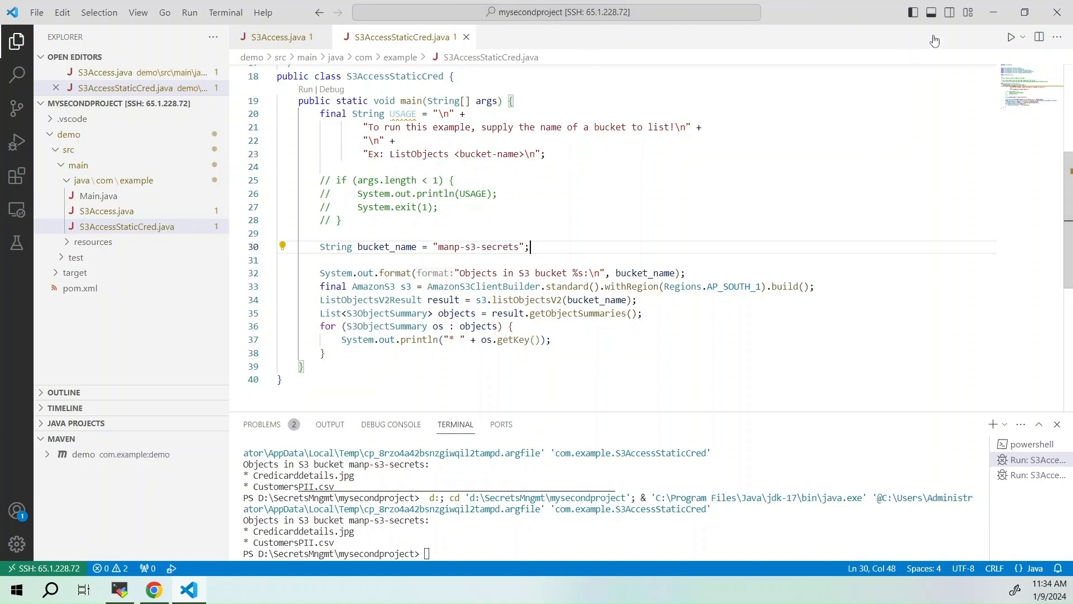
{"action": "left_click", "coordinate": [993, 11]}
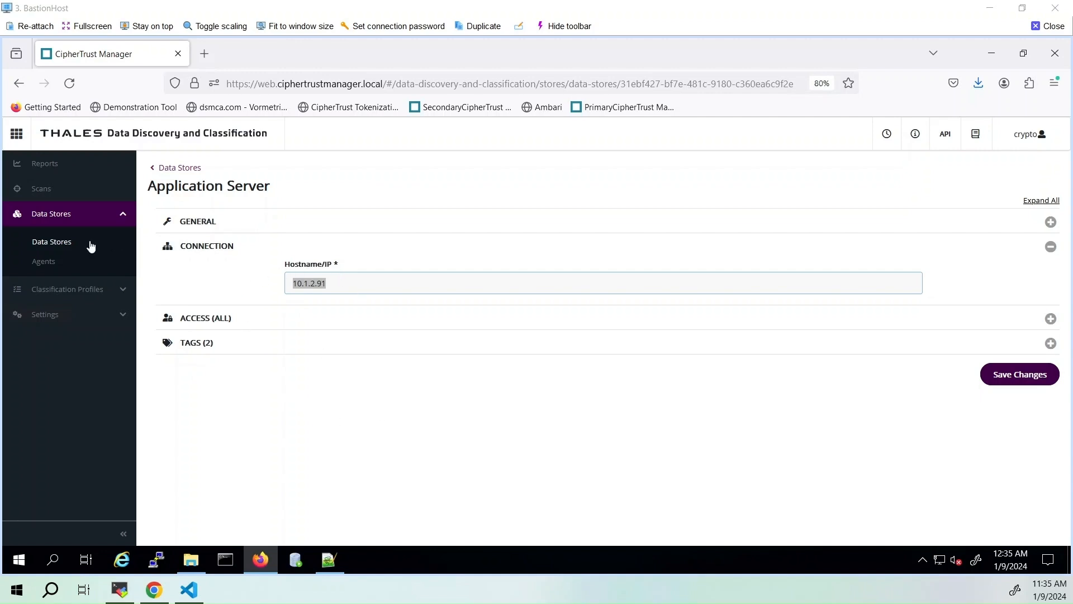
Open the Application Server Scan1 scan and review which data stores it covers
{"action": "left_click", "coordinate": [61, 192]}
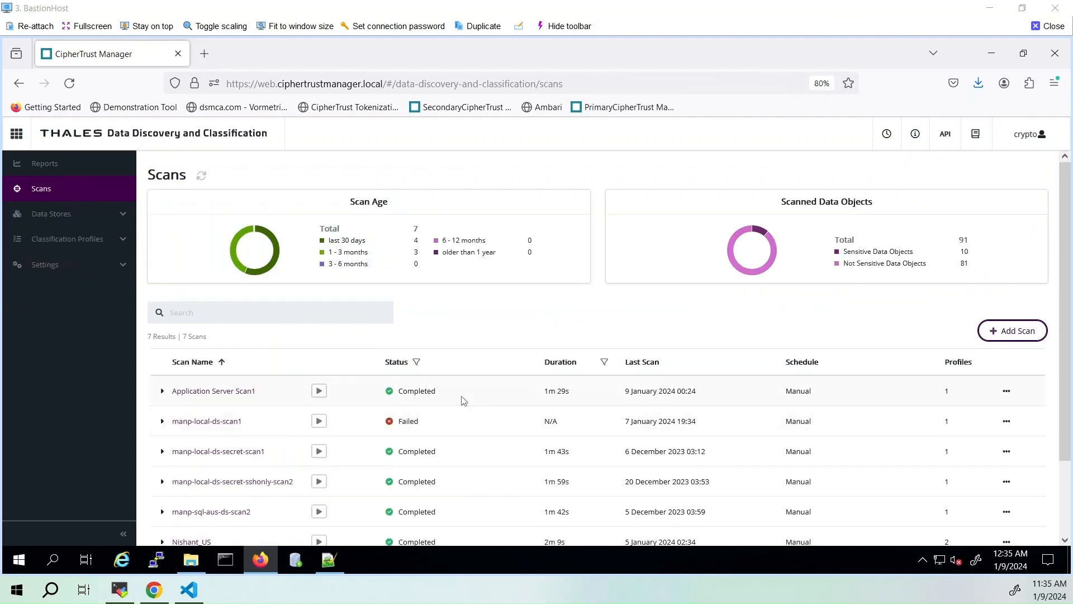
{"action": "scroll", "coordinate": [233, 453], "scroll_direction": "down", "scroll_amount": 3}
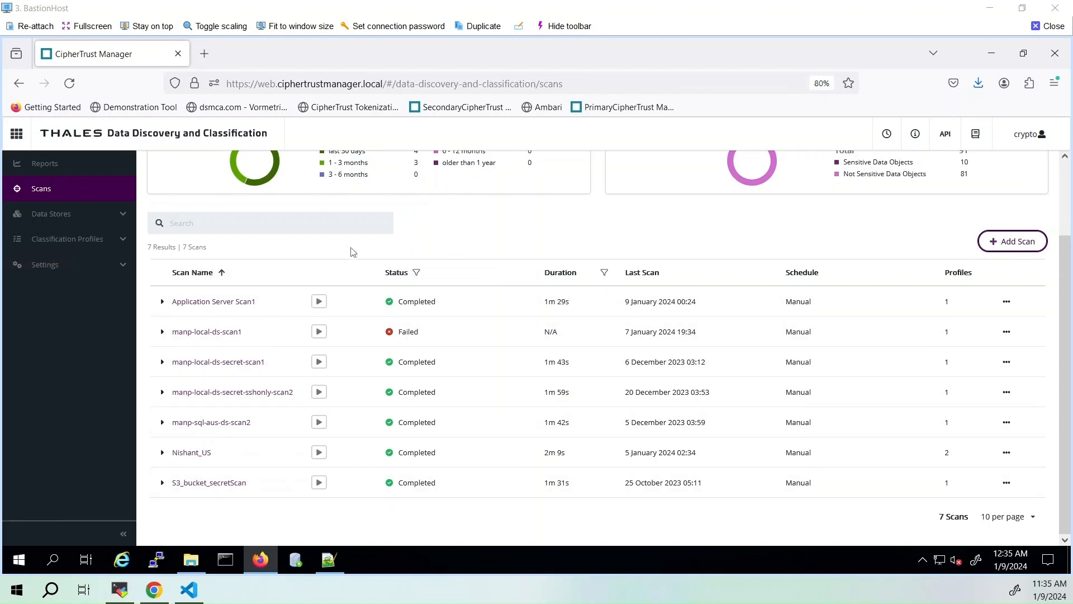
{"action": "left_click", "coordinate": [237, 303]}
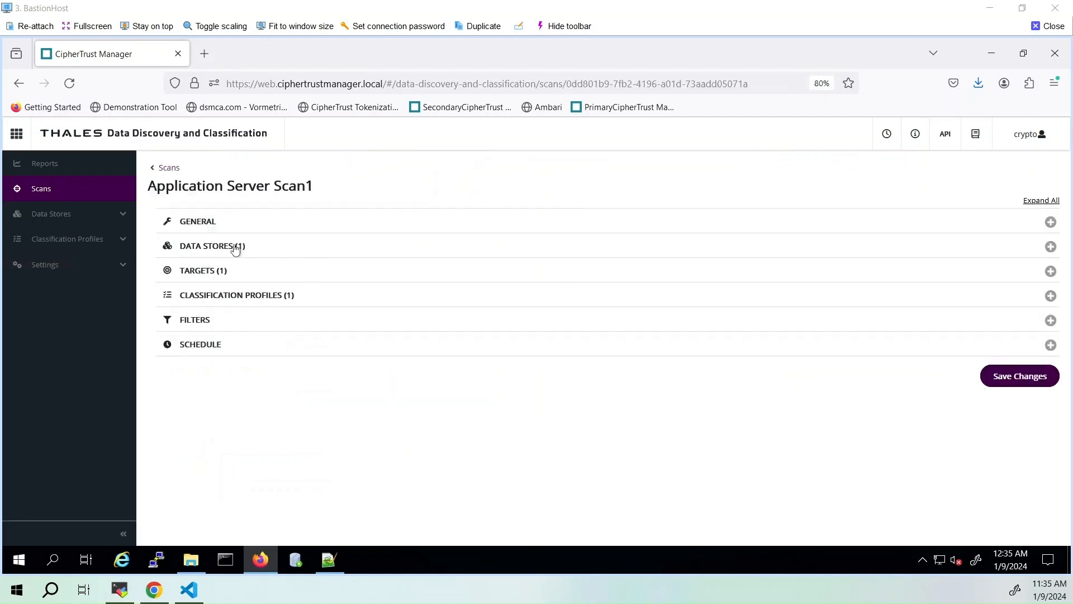
{"action": "left_click", "coordinate": [217, 251]}
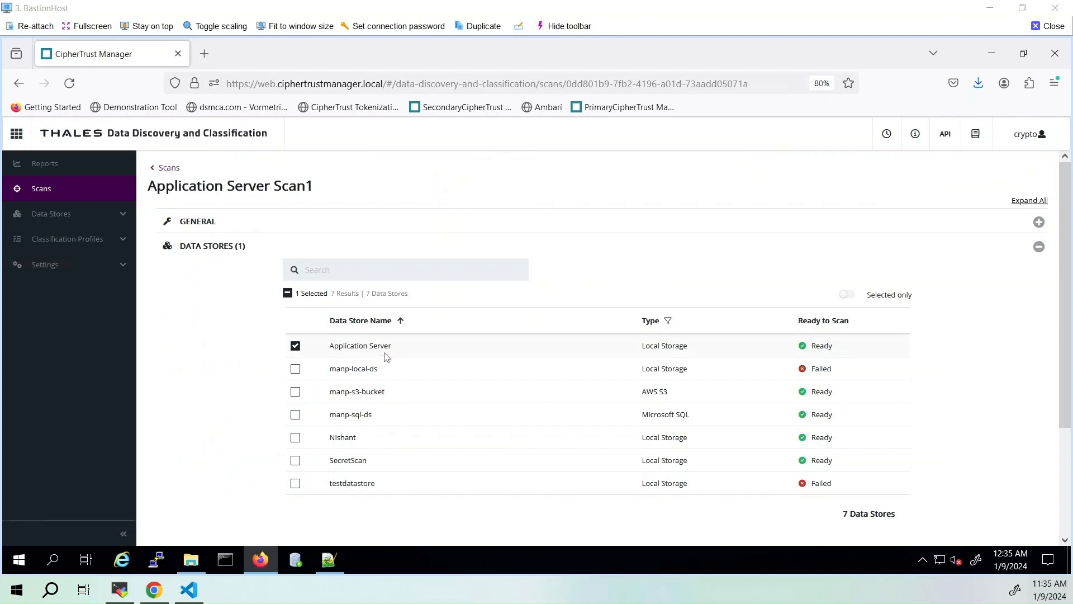
{"action": "scroll", "coordinate": [220, 363], "scroll_direction": "down", "scroll_amount": 3}
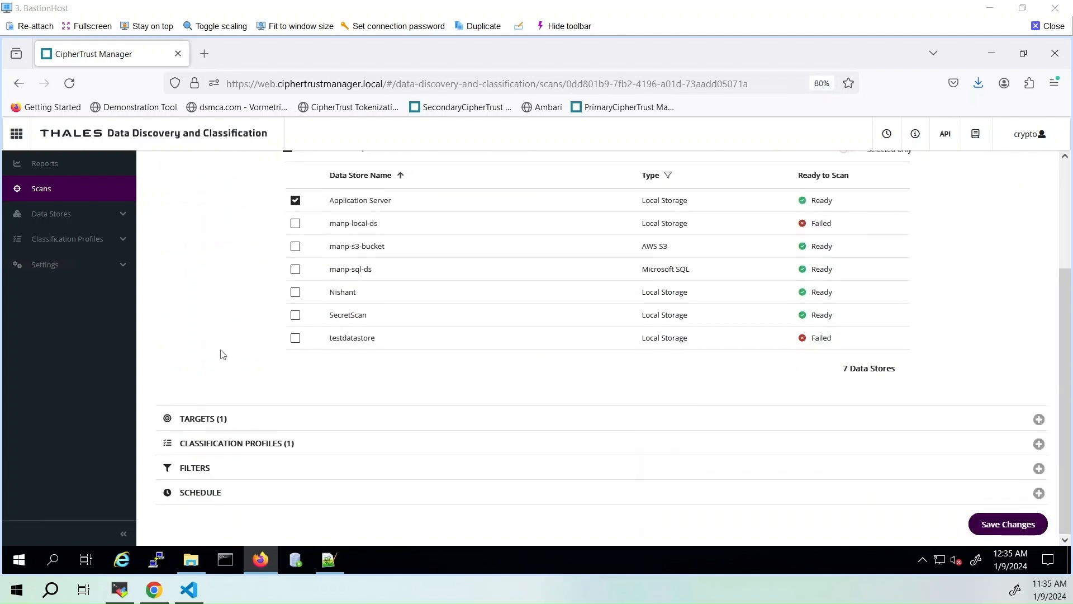
Expand the scan's classification profiles and show only the selected ones
{"action": "left_click", "coordinate": [261, 444]}
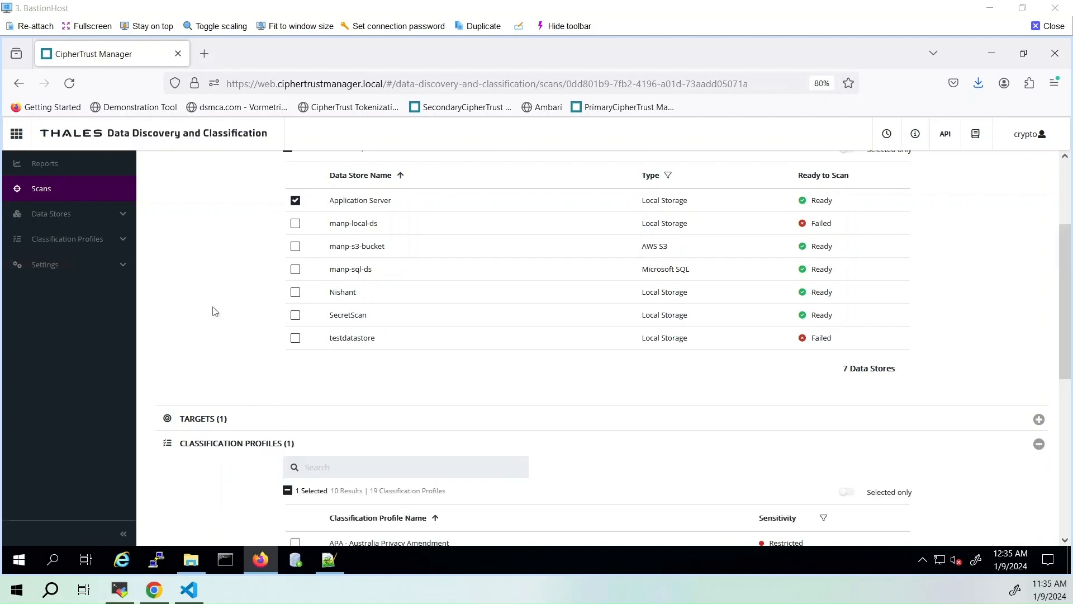
{"action": "scroll", "coordinate": [212, 306], "scroll_direction": "down", "scroll_amount": 5}
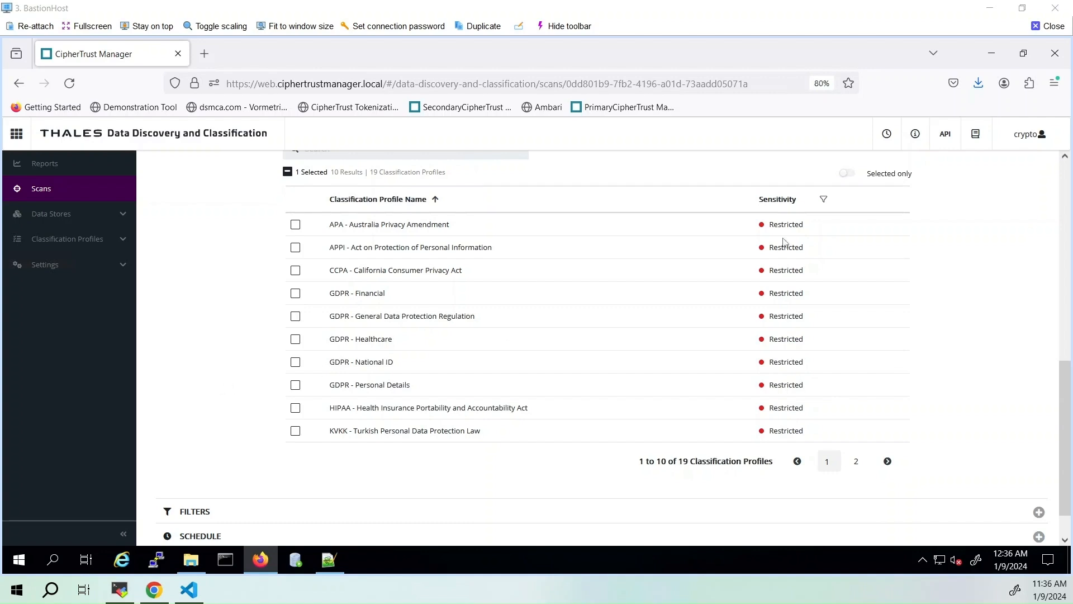
{"action": "left_click", "coordinate": [848, 174]}
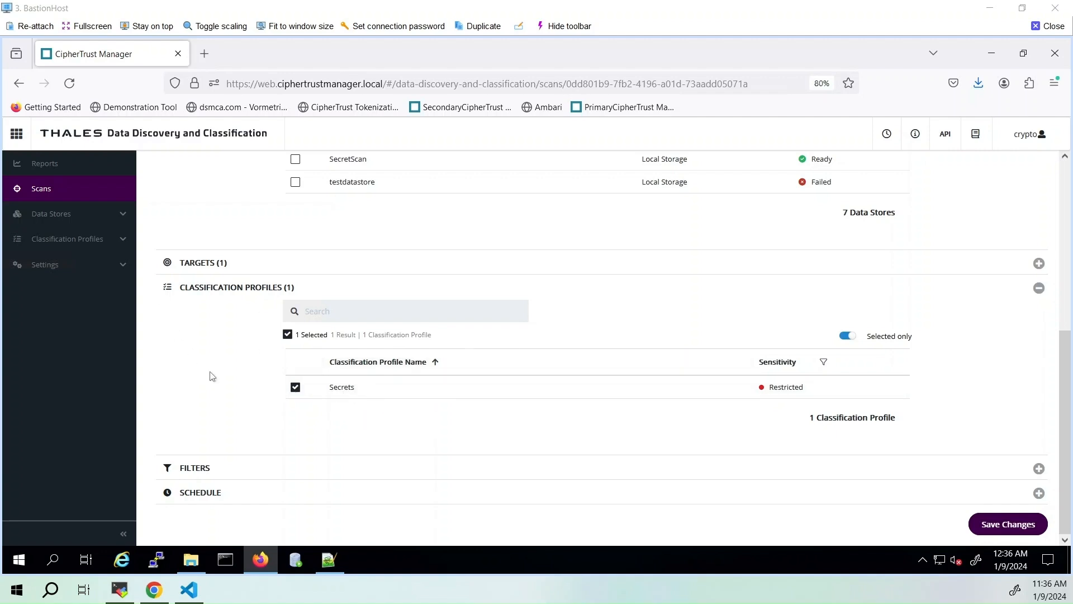
Search the classification profiles for "secret" and open the Secrets profile
{"action": "left_click", "coordinate": [92, 243]}
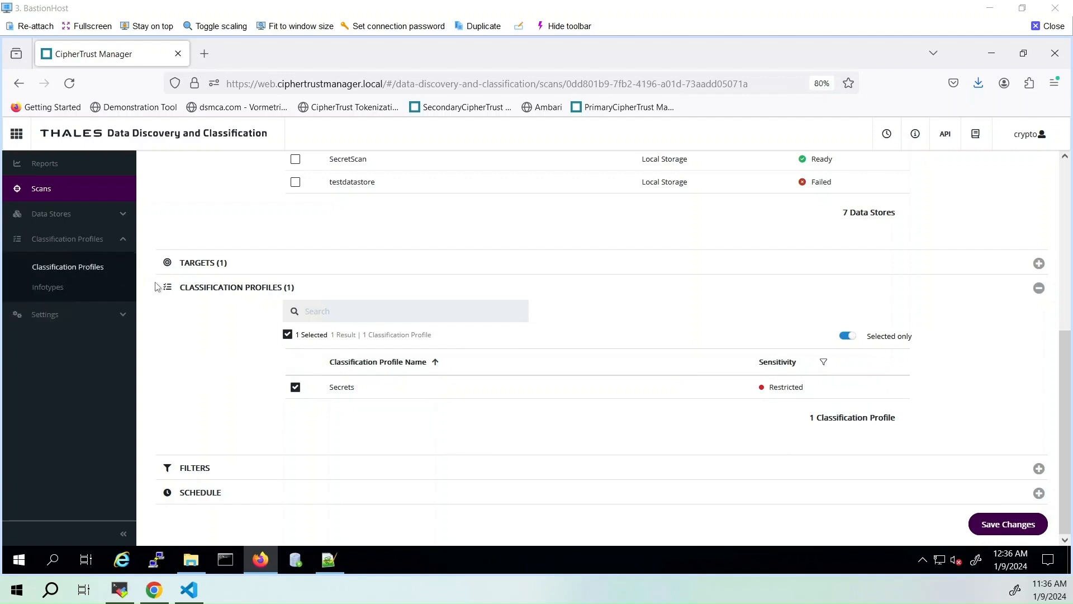
{"action": "left_click", "coordinate": [72, 271]}
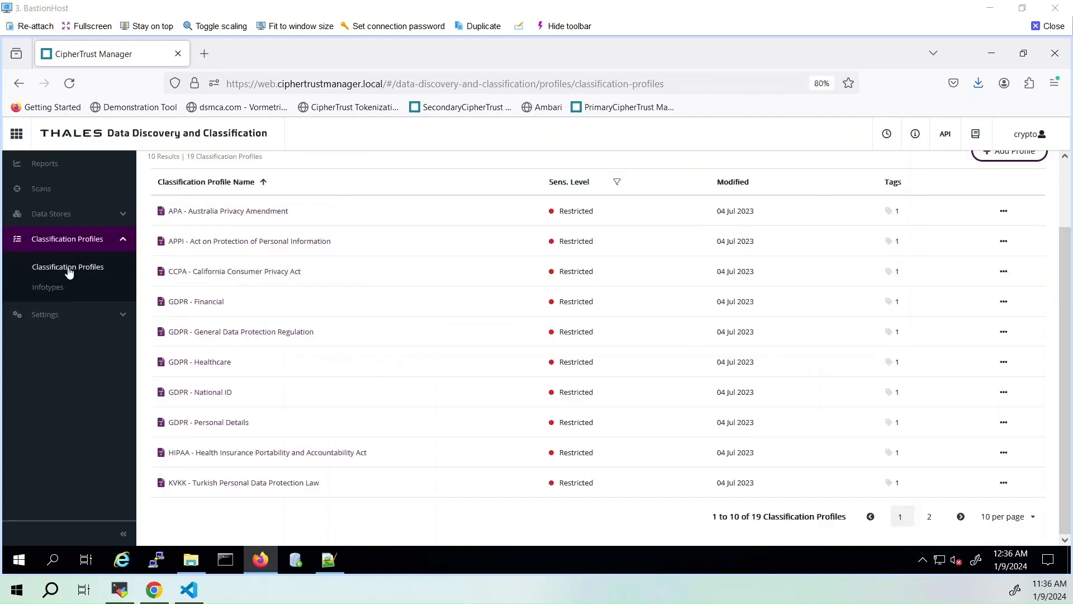
{"action": "scroll", "coordinate": [202, 154], "scroll_direction": "up", "scroll_amount": 2}
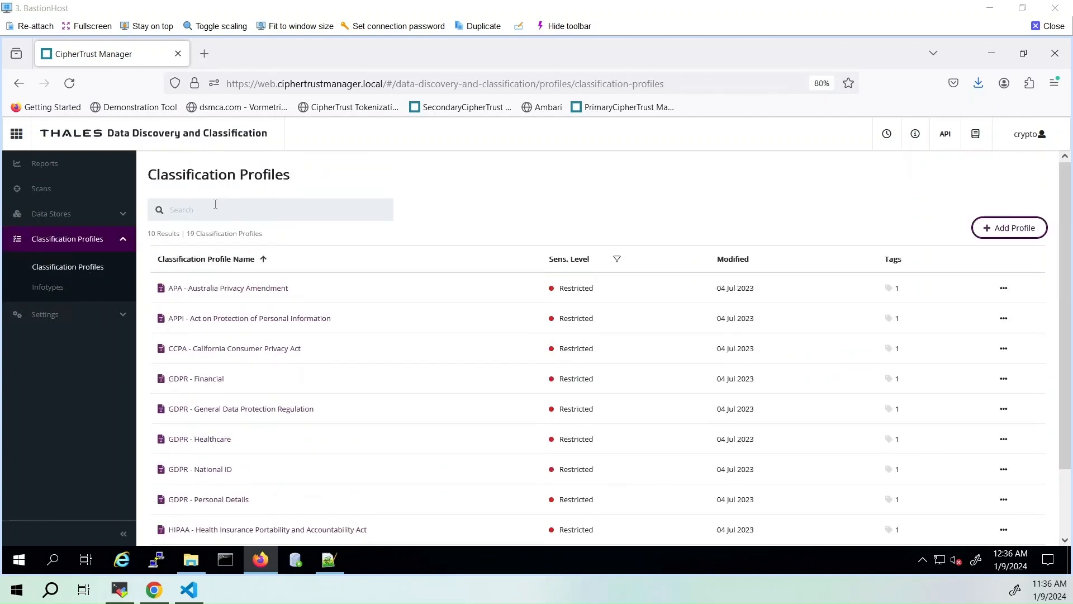
{"action": "left_click", "coordinate": [213, 219]}
{"action": "type", "text": "secret"}
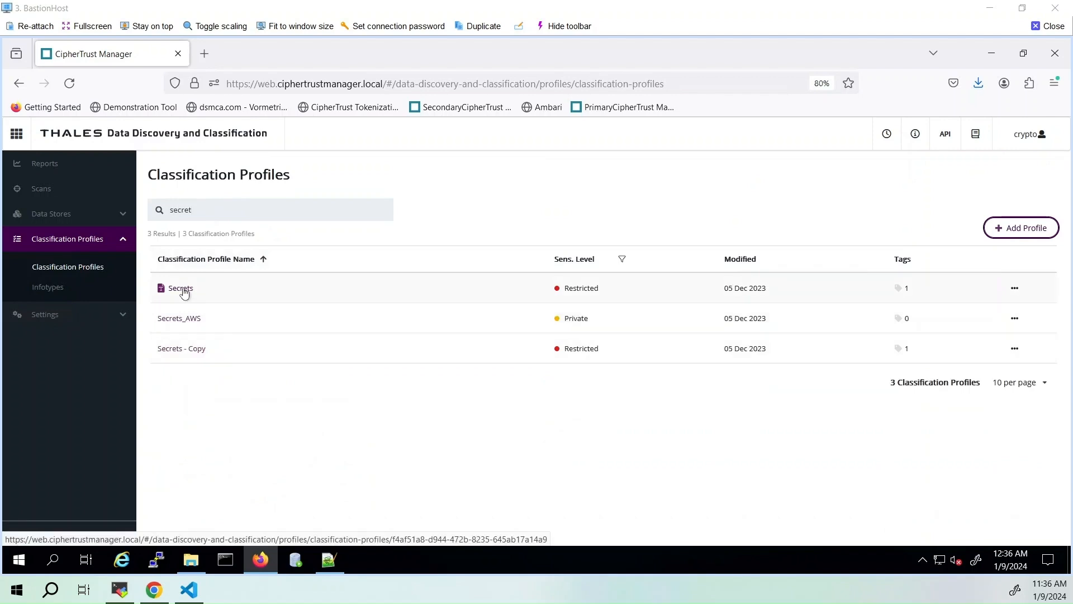
{"action": "left_click", "coordinate": [183, 289]}
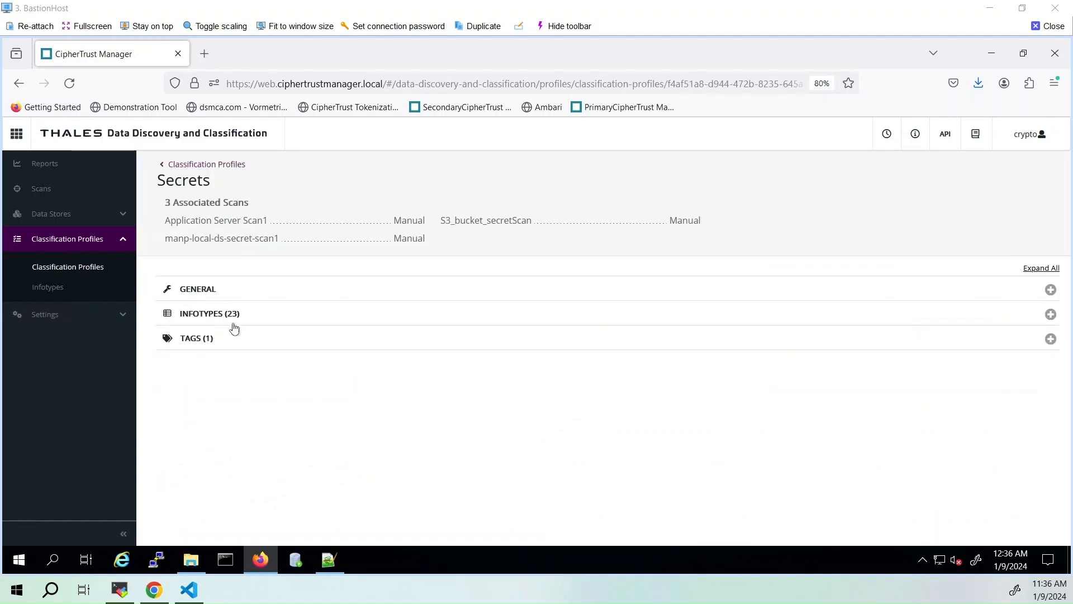
Review the infotypes included in the Secrets profile through page 3 of the list
{"action": "left_click", "coordinate": [210, 318]}
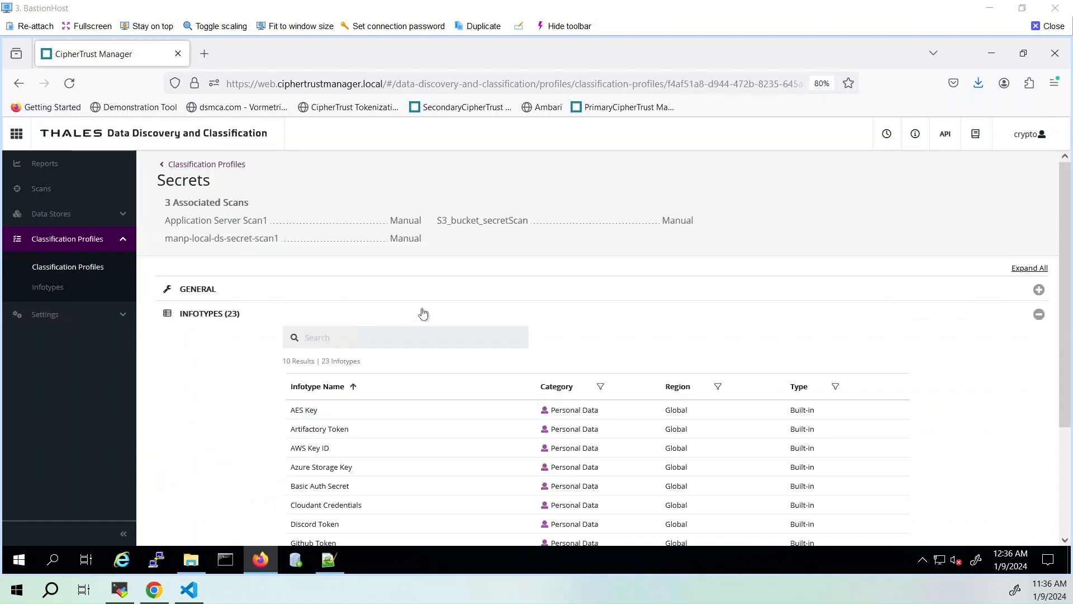
{"action": "scroll", "coordinate": [436, 299], "scroll_direction": "down", "scroll_amount": 4}
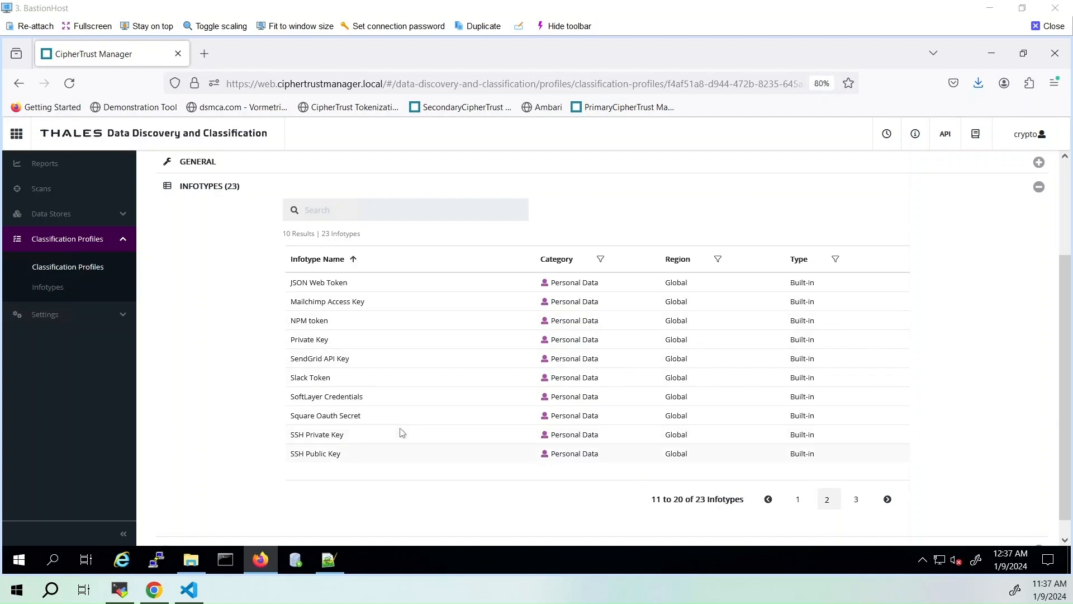
{"action": "left_click", "coordinate": [854, 503]}
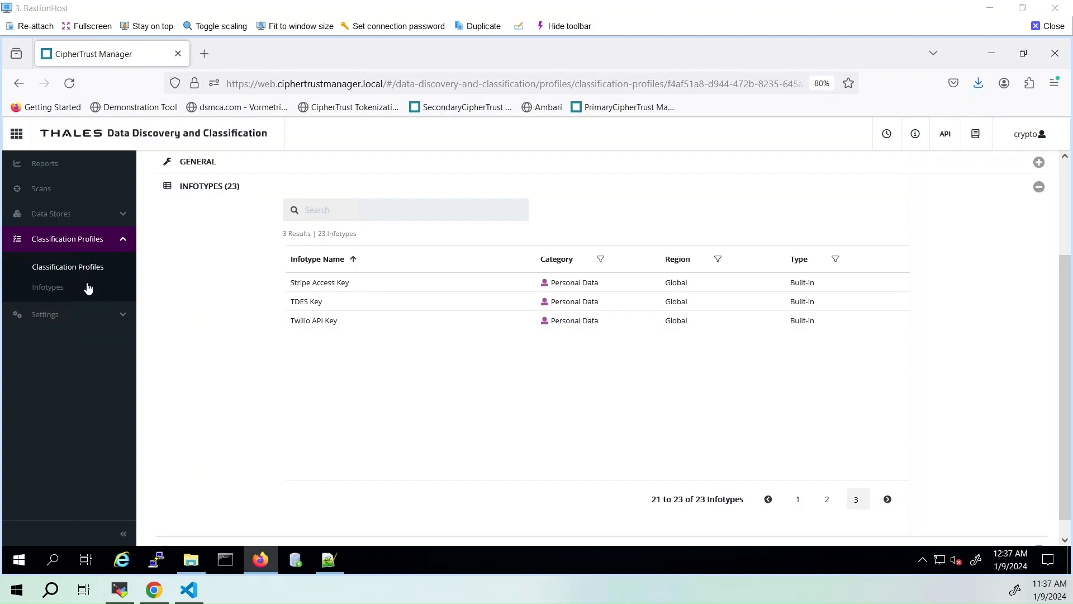
Return to the classification profiles, search for "secret" again, and reopen the infotypes of the Secrets profile
{"action": "left_click", "coordinate": [68, 268]}
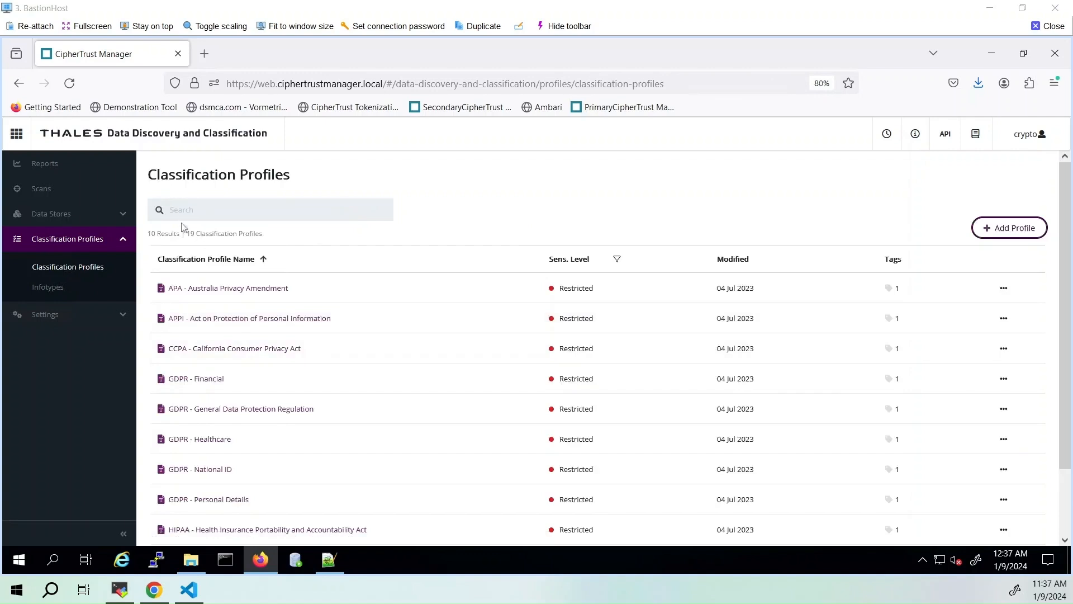
{"action": "type", "text": "secret"}
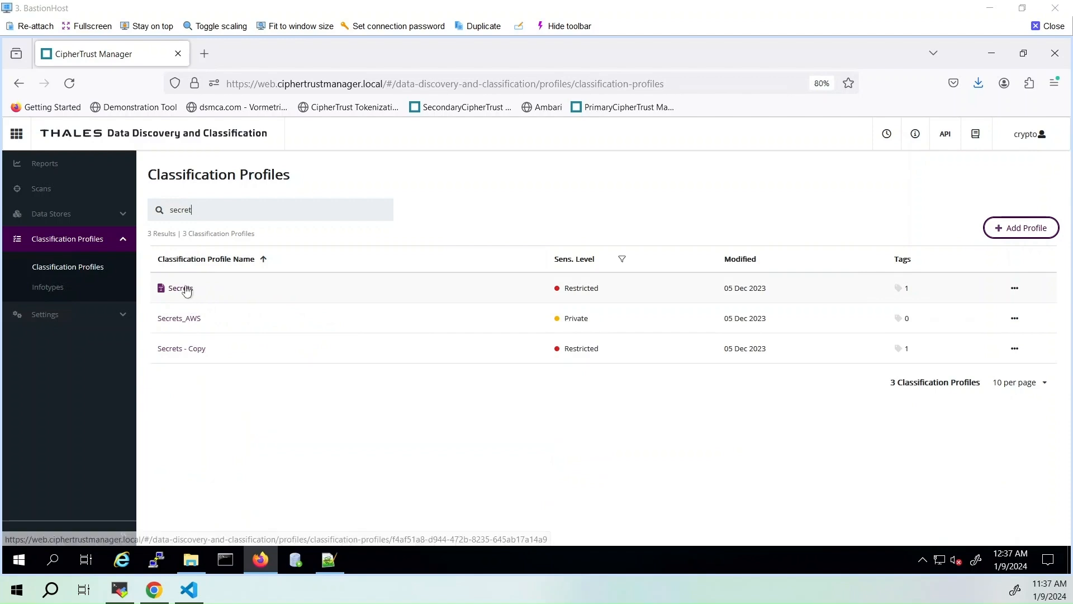
{"action": "left_click", "coordinate": [186, 290]}
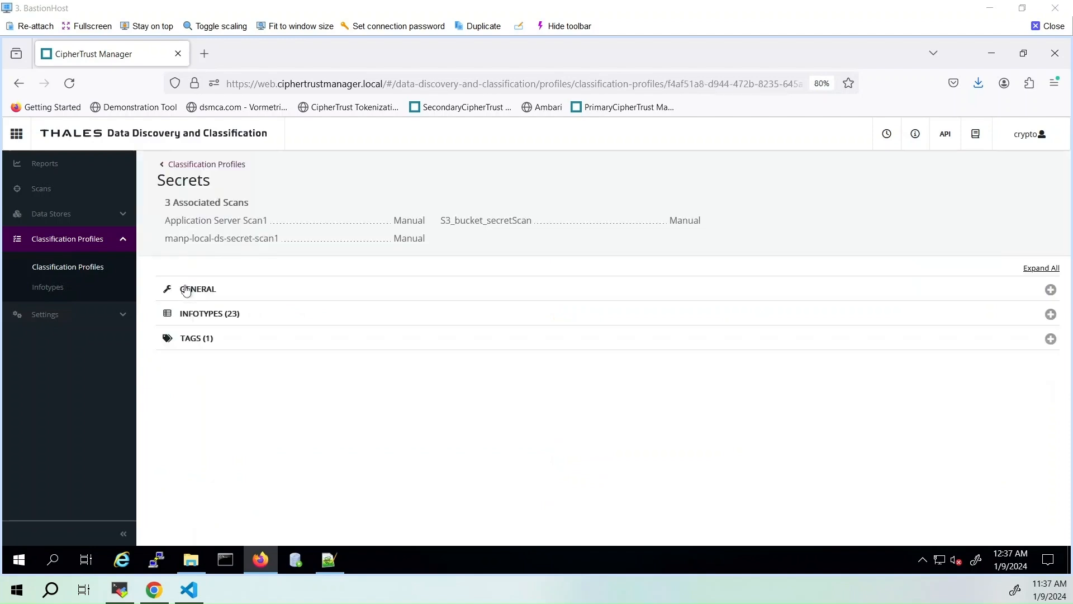
{"action": "left_click", "coordinate": [203, 311]}
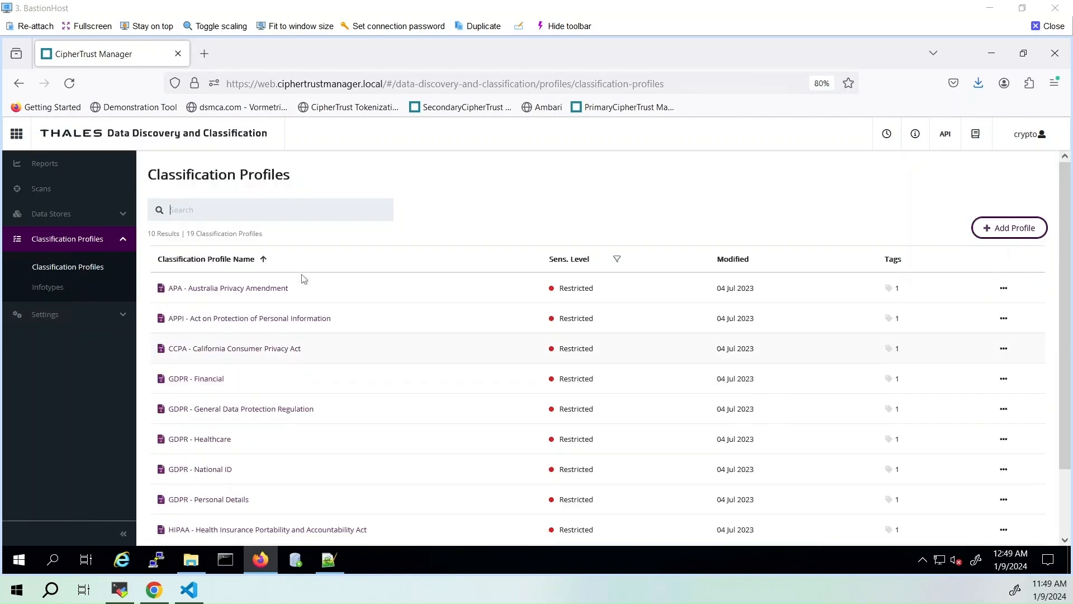
Open the list of scans and run Application Server Scan1
{"action": "left_click", "coordinate": [52, 195]}
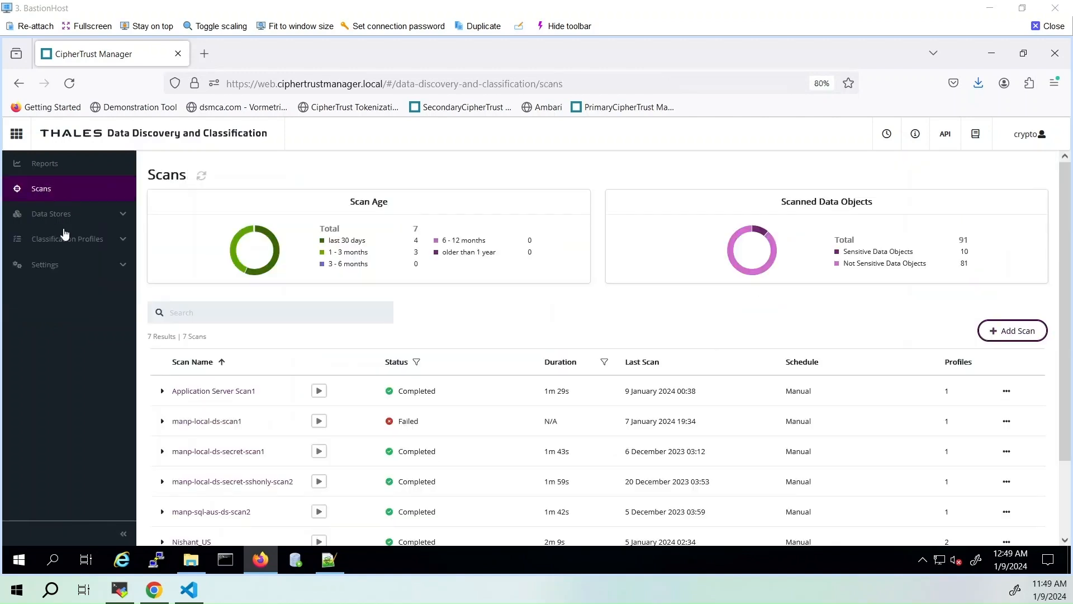
{"action": "left_click", "coordinate": [244, 367]}
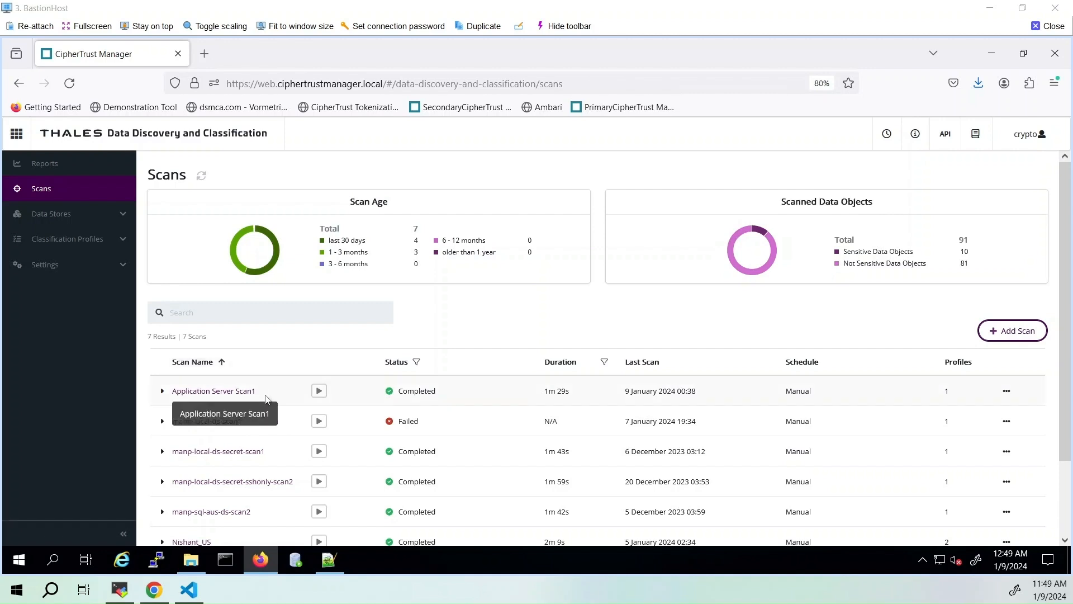
{"action": "left_click", "coordinate": [318, 391]}
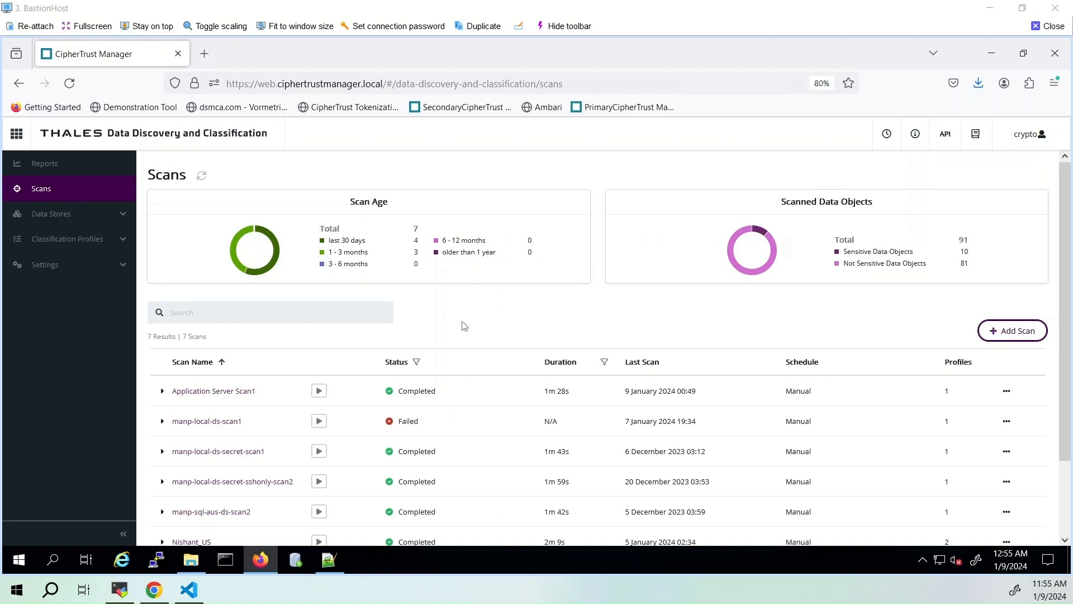
Start a new report and name it "Application Server Report1"
{"action": "left_click", "coordinate": [64, 172]}
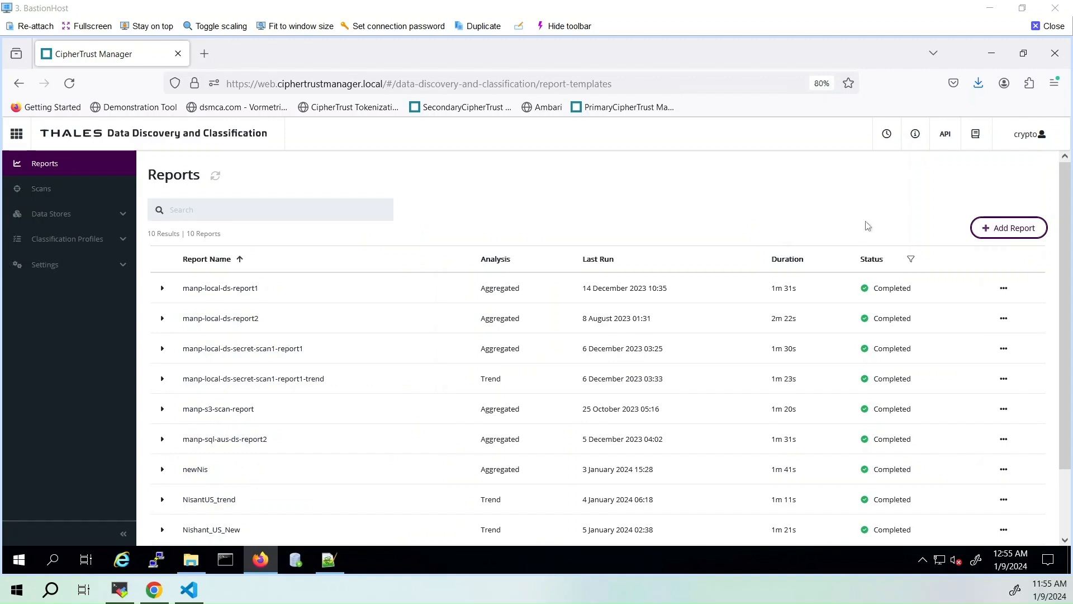
{"action": "left_click", "coordinate": [983, 227]}
{"action": "left_click", "coordinate": [558, 228]}
{"action": "type", "text": "Application "}
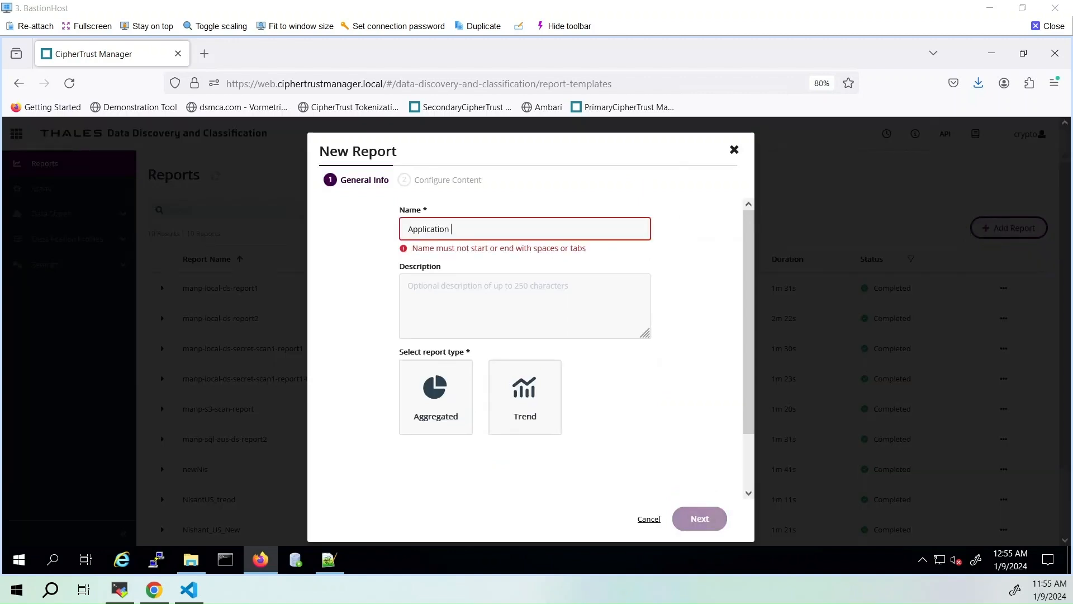
{"action": "type", "text": "Server Report1"}
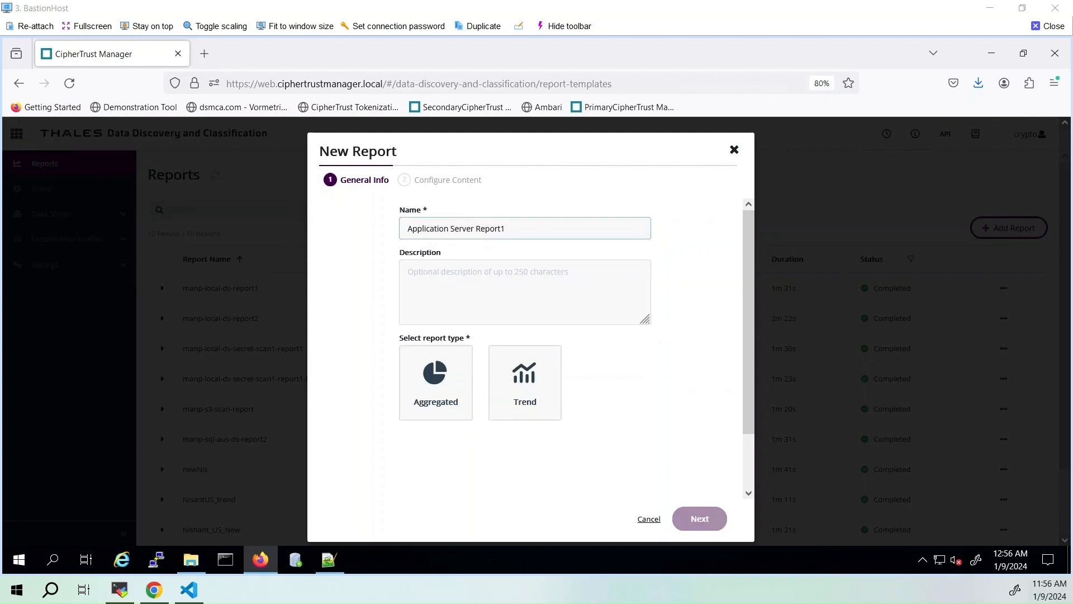
Make the report Aggregated, include the latest execution of Application Server Scan1, and save it
{"action": "left_click", "coordinate": [442, 394]}
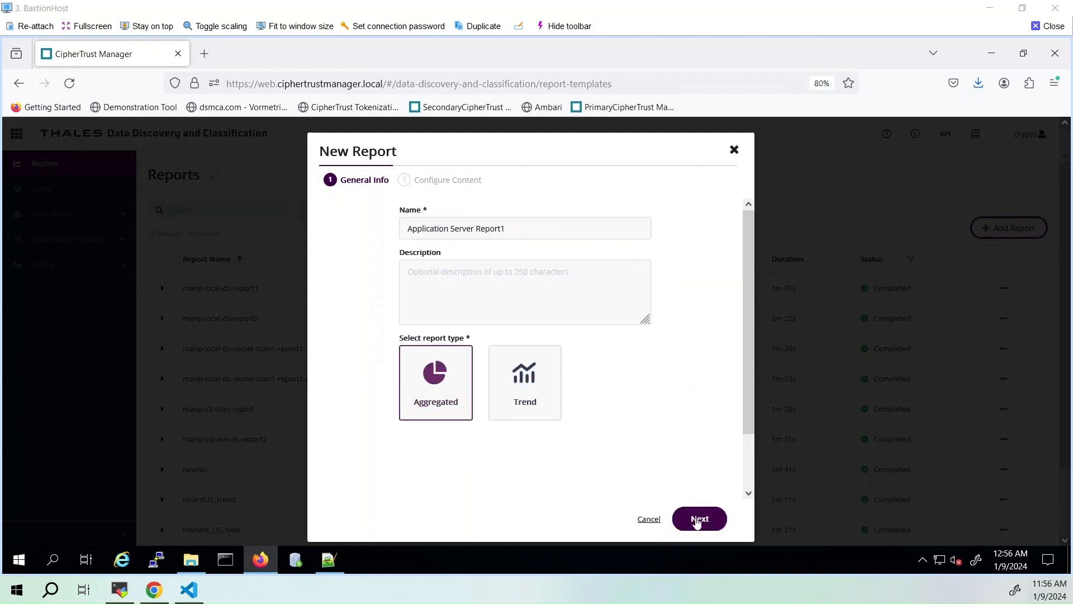
{"action": "left_click", "coordinate": [699, 519]}
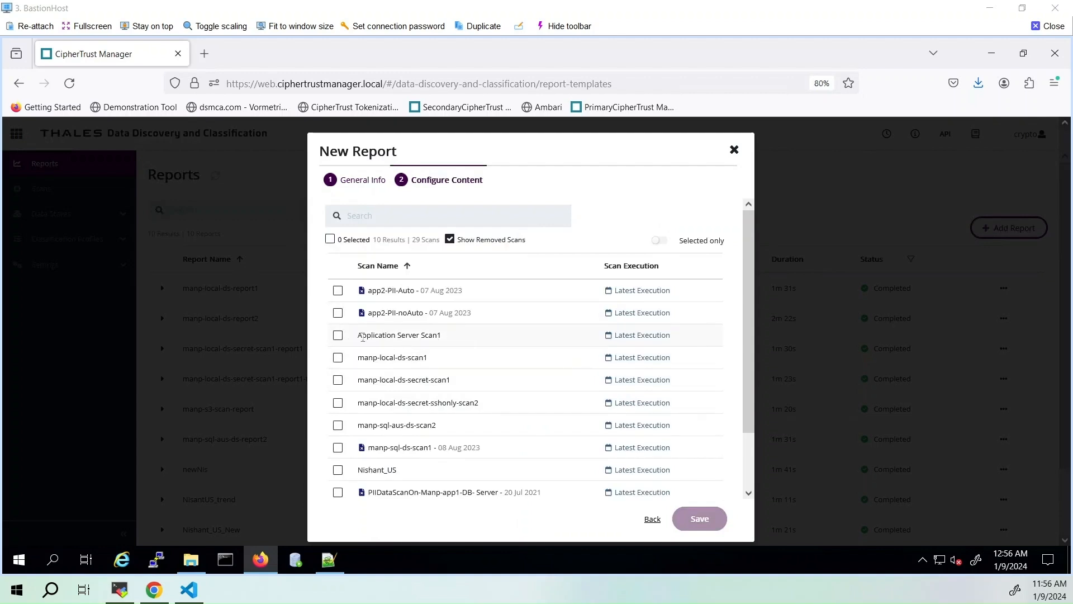
{"action": "left_click", "coordinate": [338, 336]}
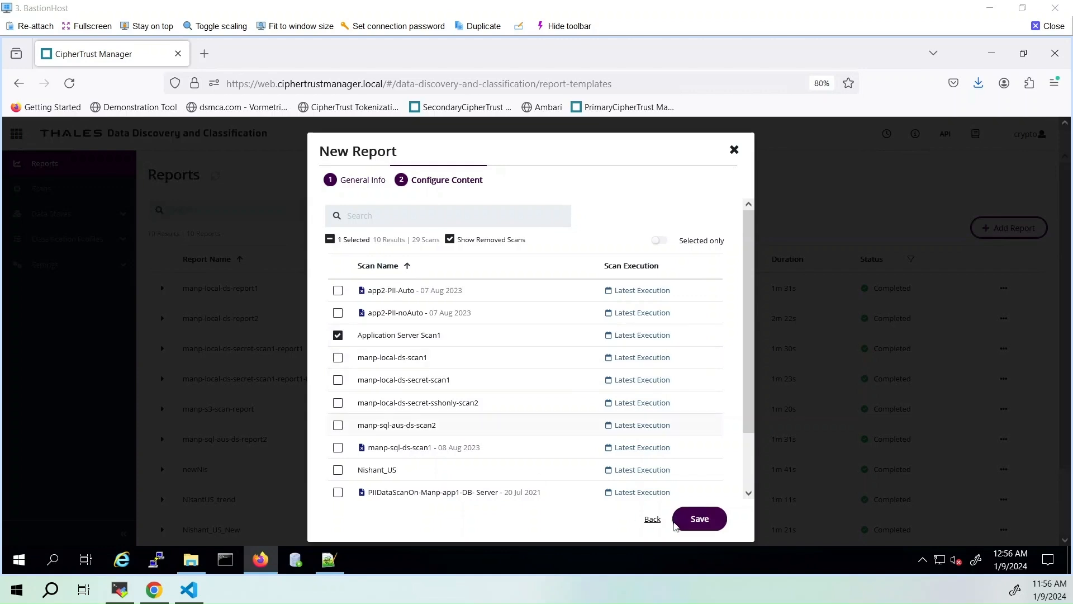
{"action": "left_click", "coordinate": [693, 522]}
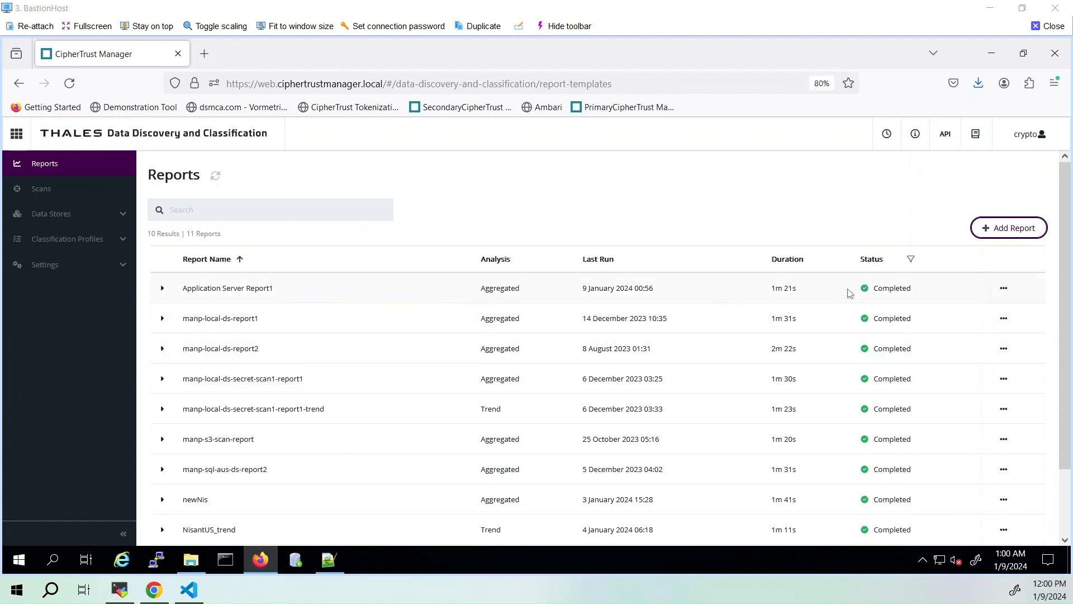
View Application Server Report1 and go through its data stores and data objects
{"action": "left_click", "coordinate": [1005, 289]}
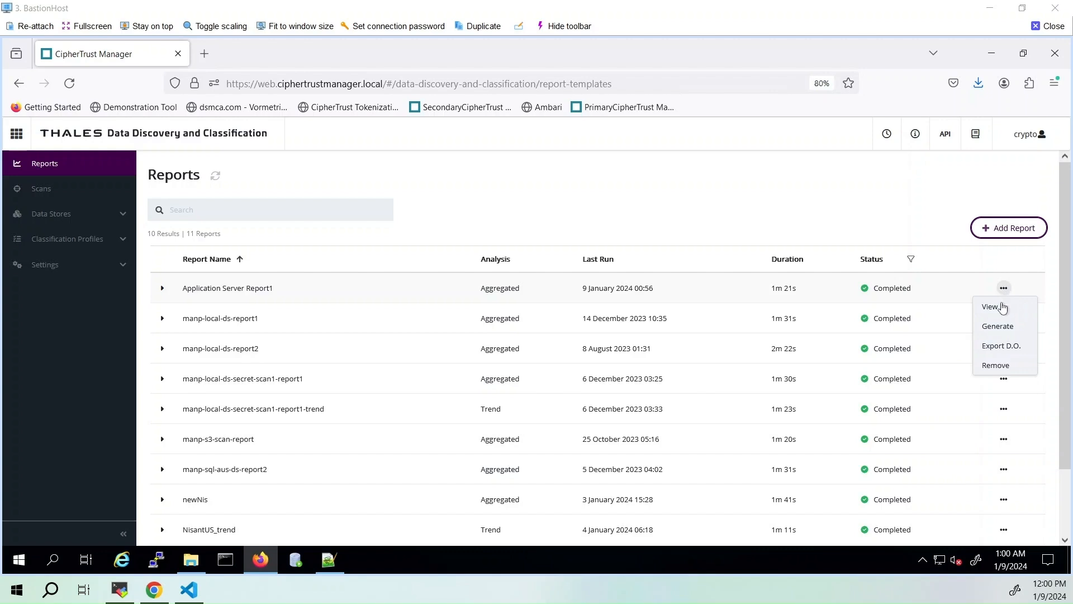
{"action": "left_click", "coordinate": [1004, 306]}
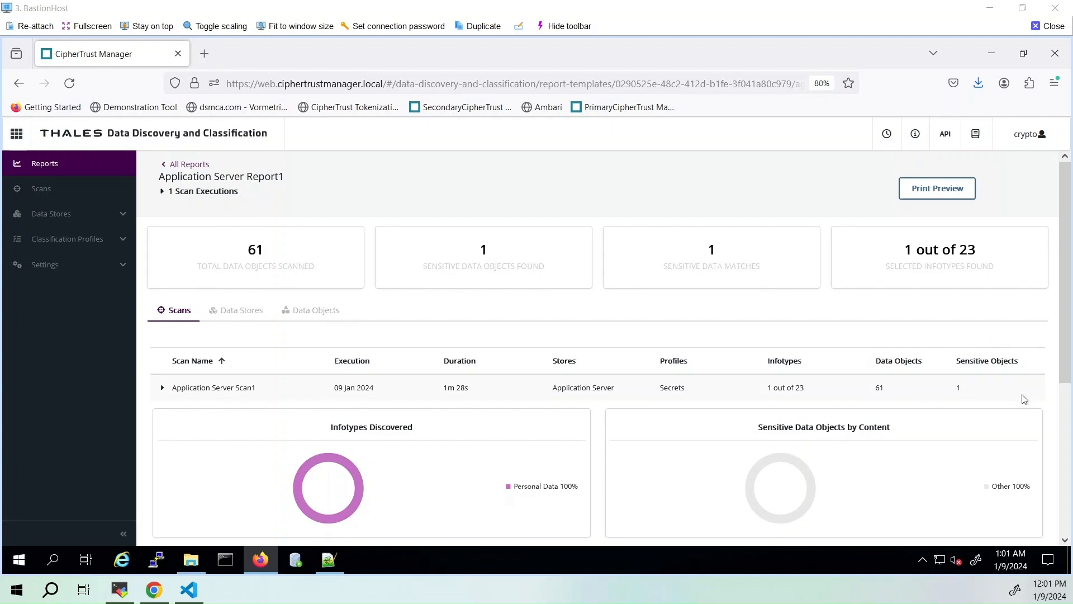
{"action": "left_click", "coordinate": [249, 324]}
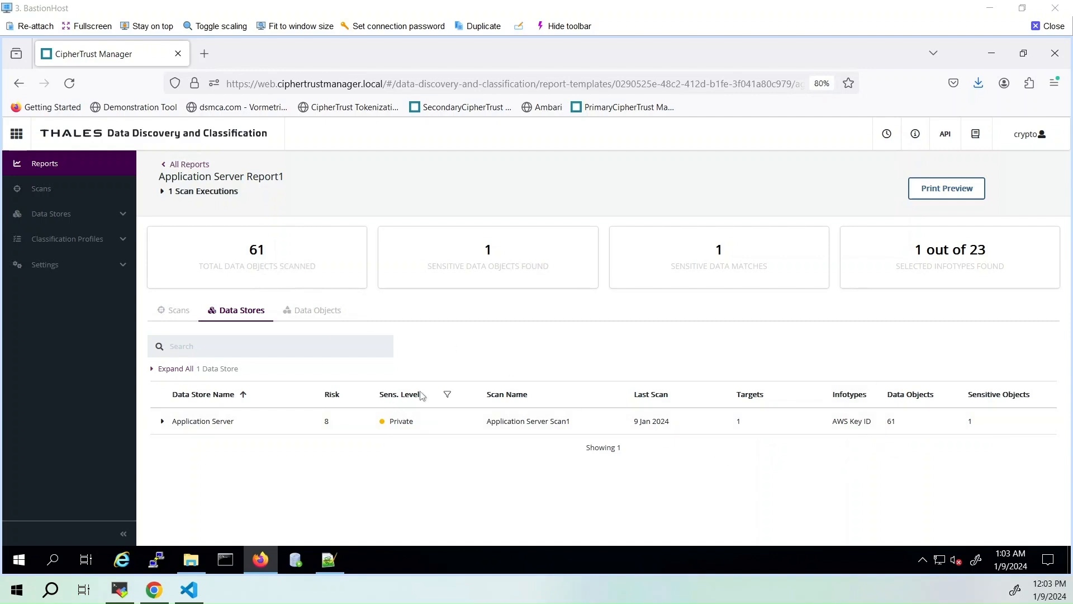
{"action": "left_click", "coordinate": [317, 314]}
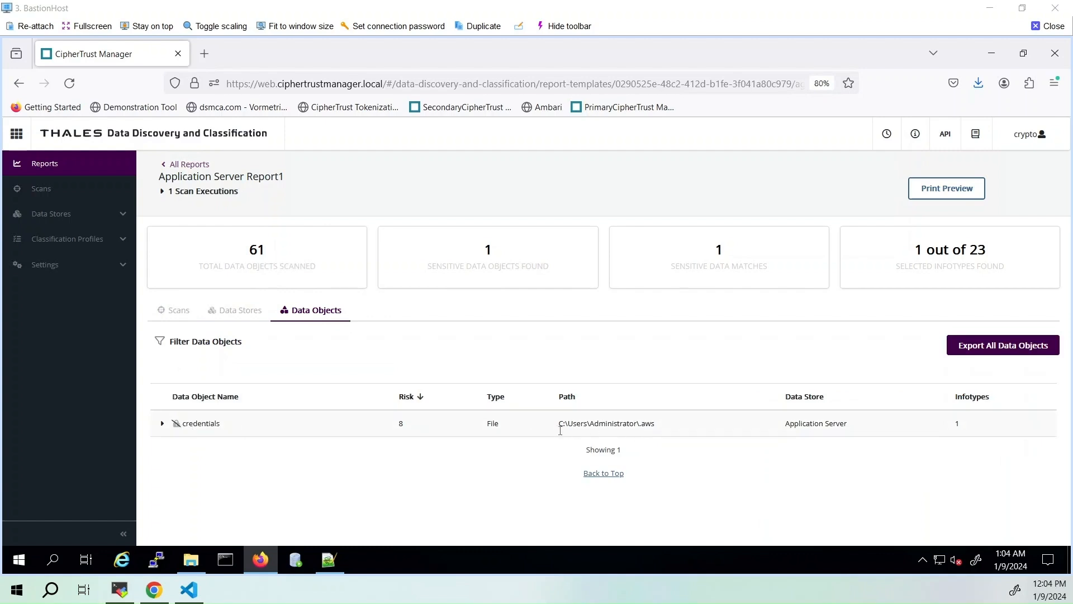
Examine the credentials data object's path, and expand its entry to inspect the matched infotypes and remediation information
{"action": "left_click_drag", "start_coordinate": [559, 424], "coordinate": [655, 425]}
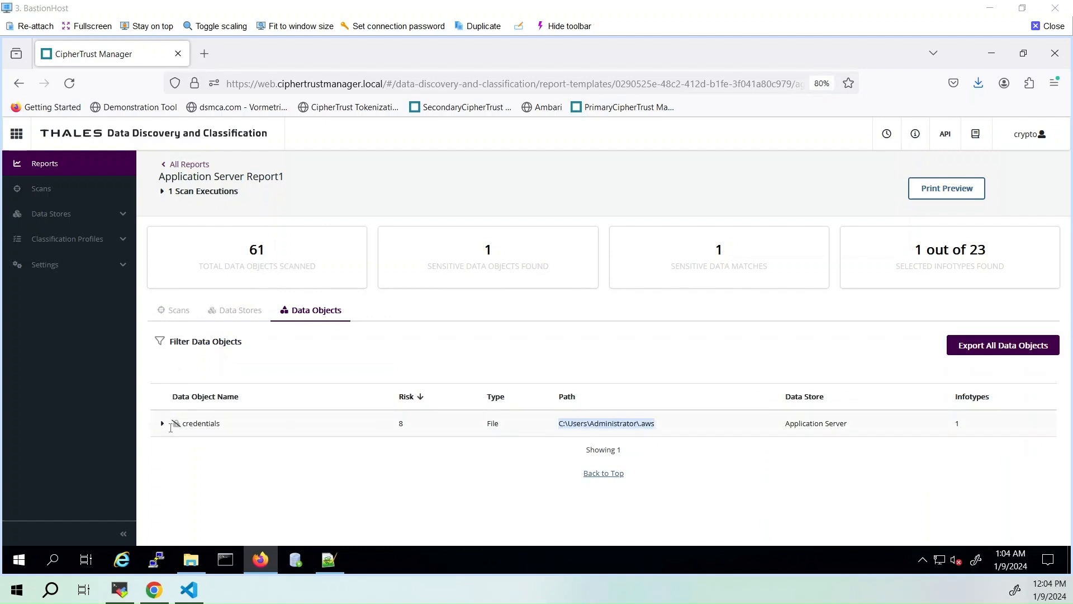
{"action": "left_click", "coordinate": [163, 427]}
{"action": "scroll", "coordinate": [325, 438], "scroll_direction": "down", "scroll_amount": 2}
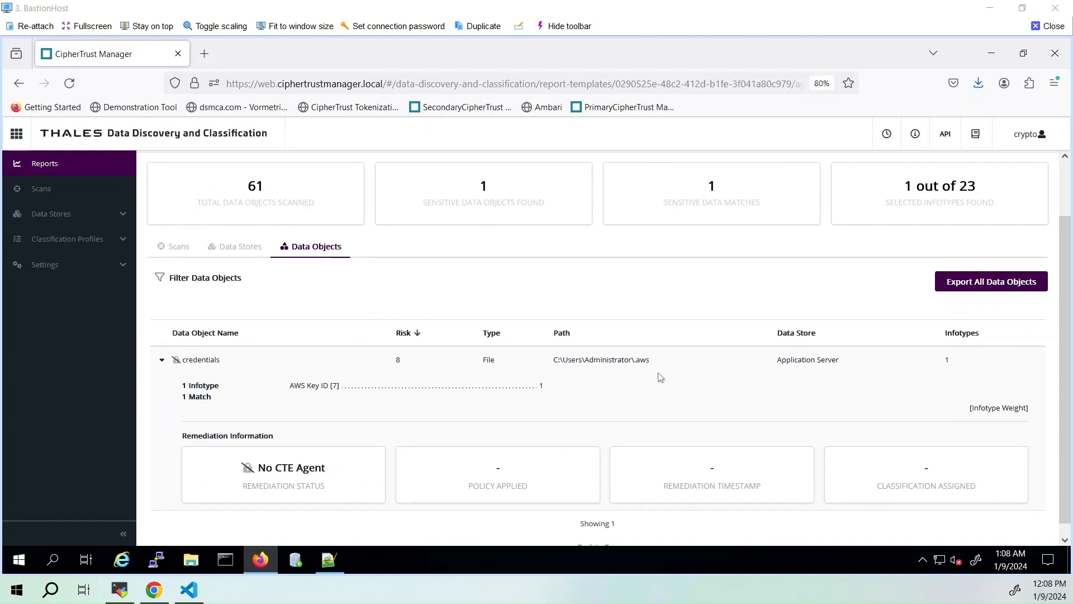
{"action": "double_click", "coordinate": [206, 359]}
{"action": "left_click_drag", "start_coordinate": [661, 361], "coordinate": [556, 363]}
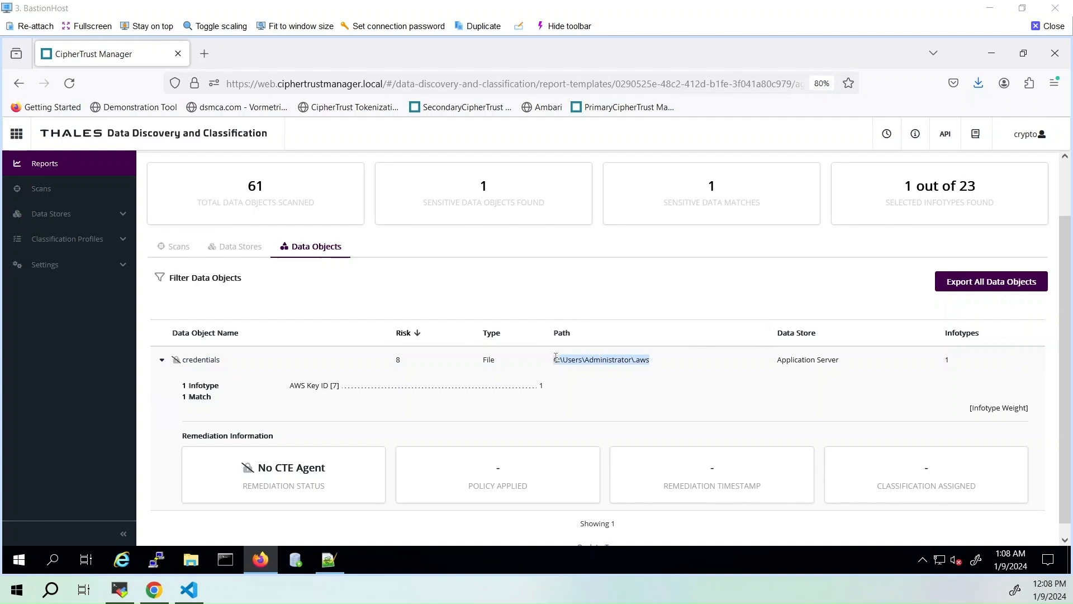
{"action": "left_click", "coordinate": [583, 375]}
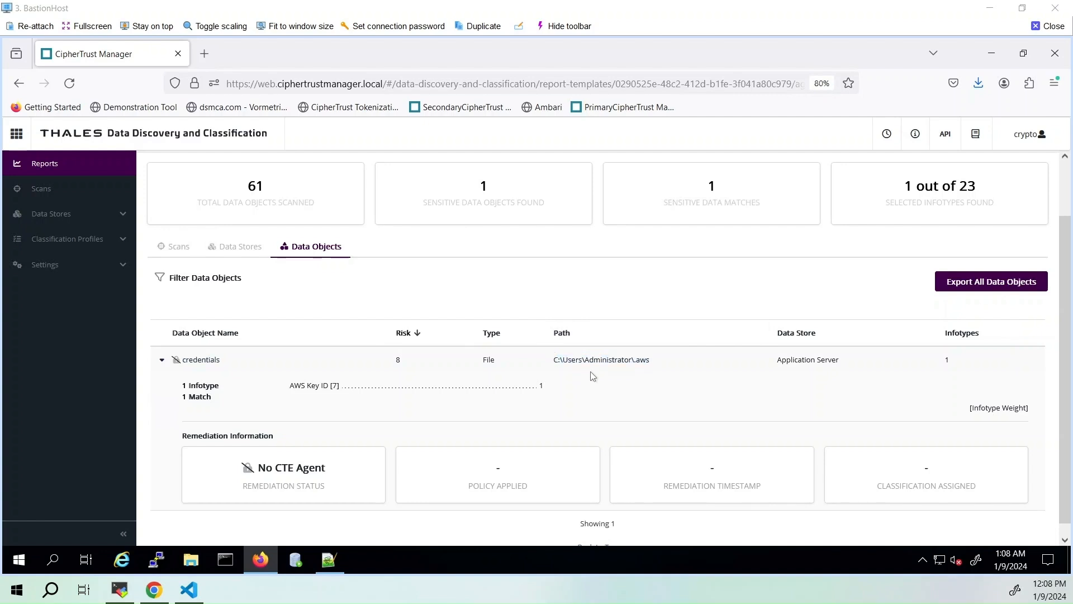
Copy the path C:\Users\Administrator\.aws from the report and open that folder in File Explorer
{"action": "left_click_drag", "start_coordinate": [651, 361], "coordinate": [553, 362]}
{"action": "key", "text": "ctrl+c"}
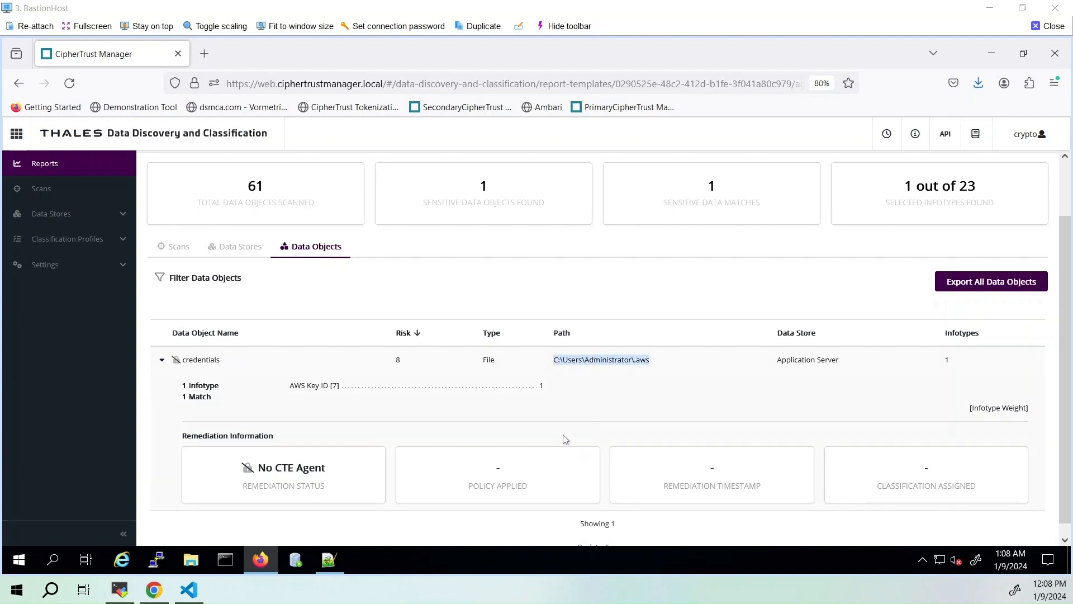
{"action": "left_click", "coordinate": [190, 560]}
{"action": "key", "text": "alt+d"}
{"action": "key", "text": "ctrl+v"}
{"action": "key", "text": "Return"}
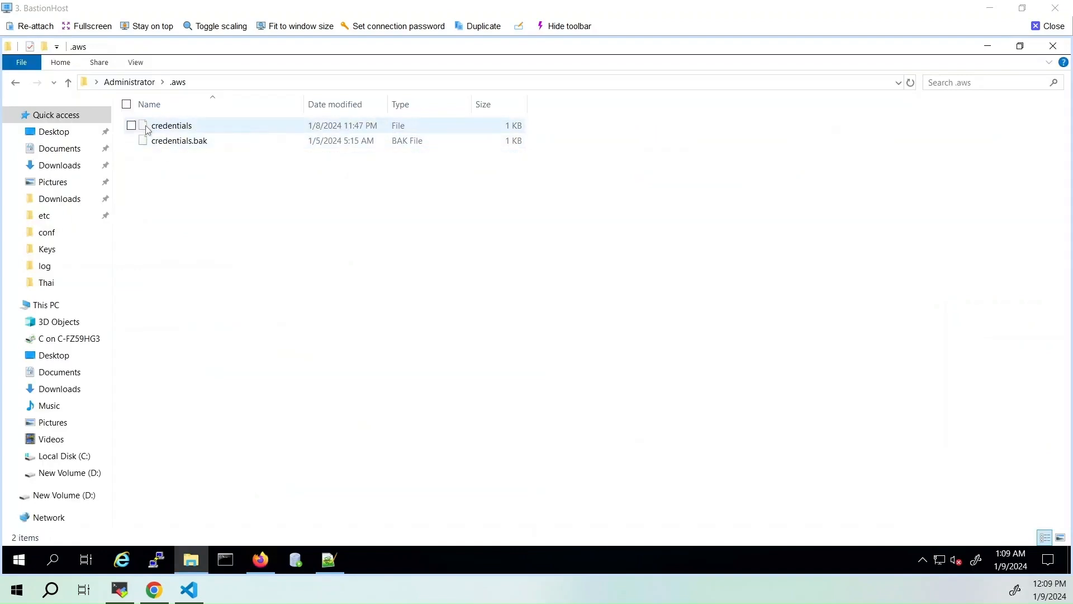
Open the credentials file from the .aws folder in Notepad++
{"action": "left_click", "coordinate": [183, 128]}
{"action": "right_click", "coordinate": [183, 130]}
{"action": "left_click", "coordinate": [75, 150]}
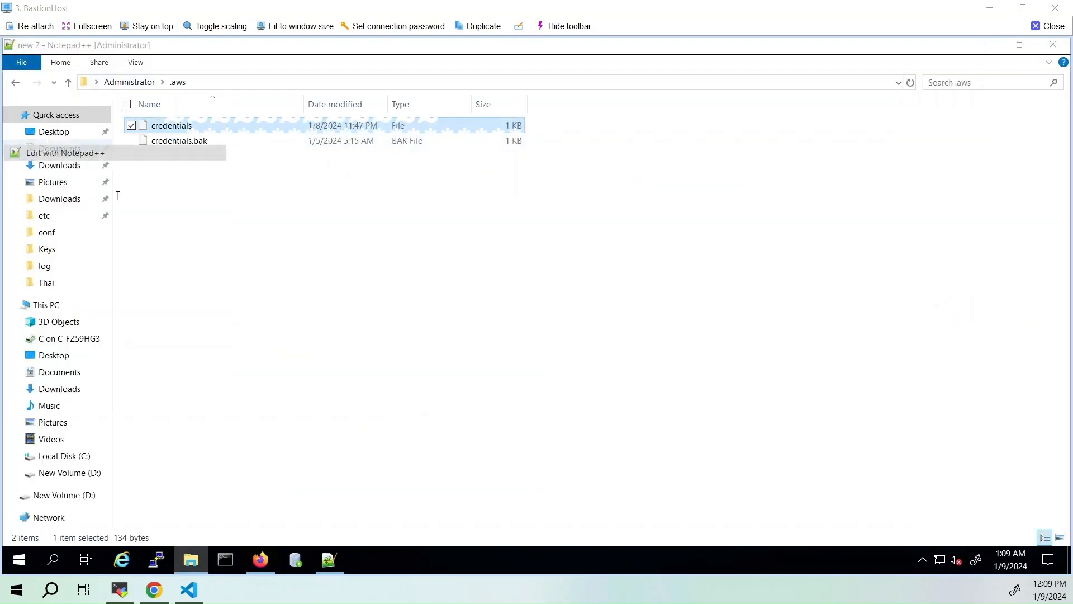
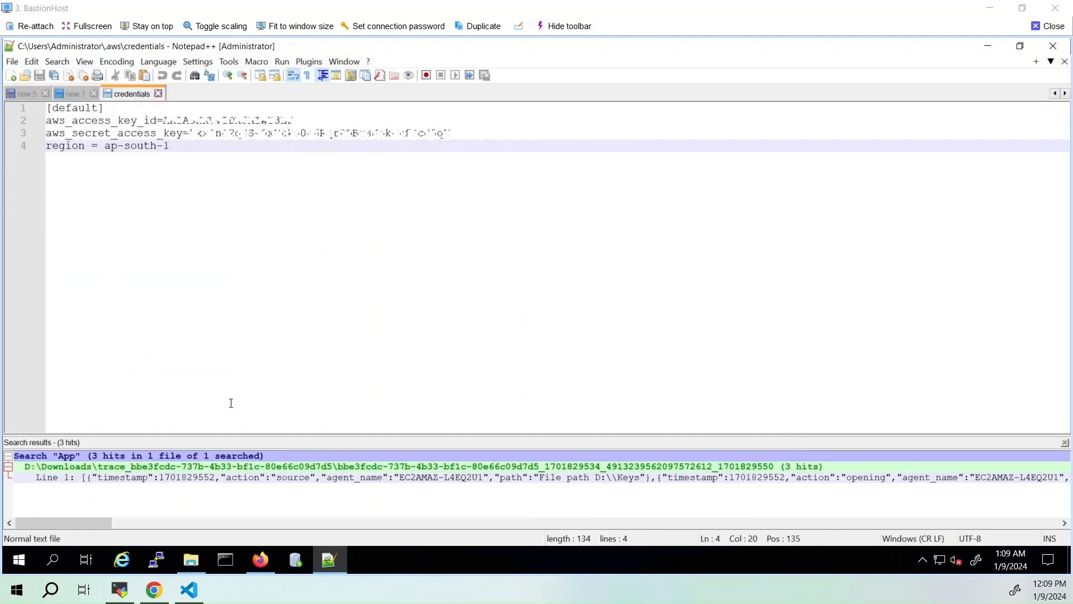
Switch to Visual Studio Code and place the cursor at the end of the bucket_name declaration in S3AccessStaticCred.java
{"action": "left_click", "coordinate": [189, 590]}
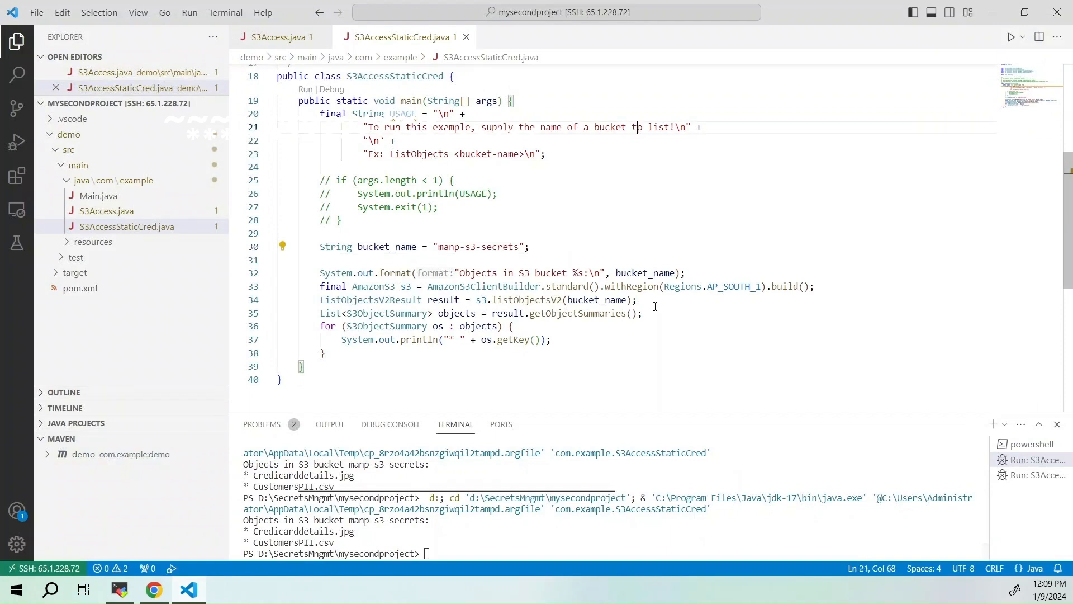
{"action": "left_click", "coordinate": [534, 242]}
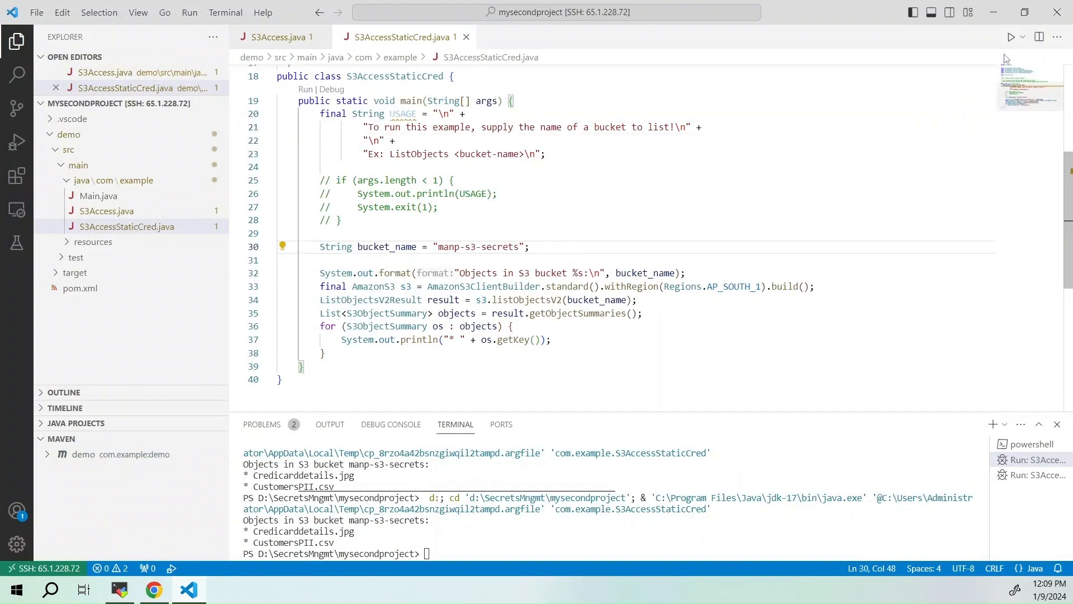
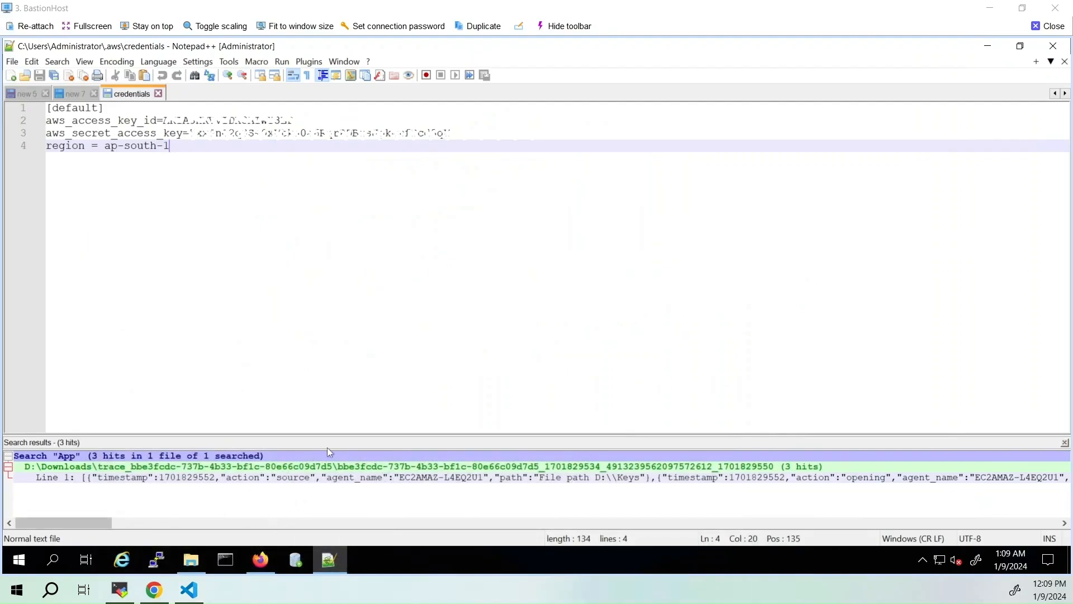
Switch to the CipherTrust Manager window in Firefox on the remote host
{"action": "left_click", "coordinate": [266, 568]}
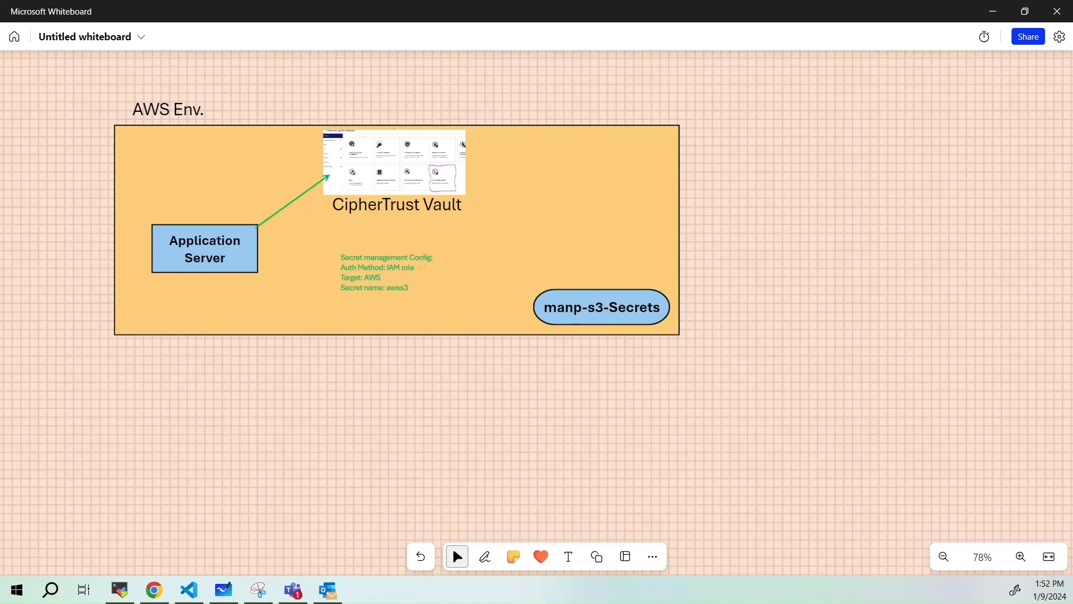
Switch to Microsoft Whiteboard, draw a pen arrow from "Secret management Config" to CipherTrust Vault, and tick the IAM role line
{"action": "left_click", "coordinate": [484, 556]}
{"action": "key", "text": "space"}
{"action": "mouse_move", "coordinate": [435, 258]}
{"action": "left_mouse_down"}
{"action": "mouse_move", "coordinate": [515, 205]}
{"action": "mouse_move", "coordinate": [473, 191]}
{"action": "mouse_move", "coordinate": [490, 195]}
{"action": "left_mouse_up"}
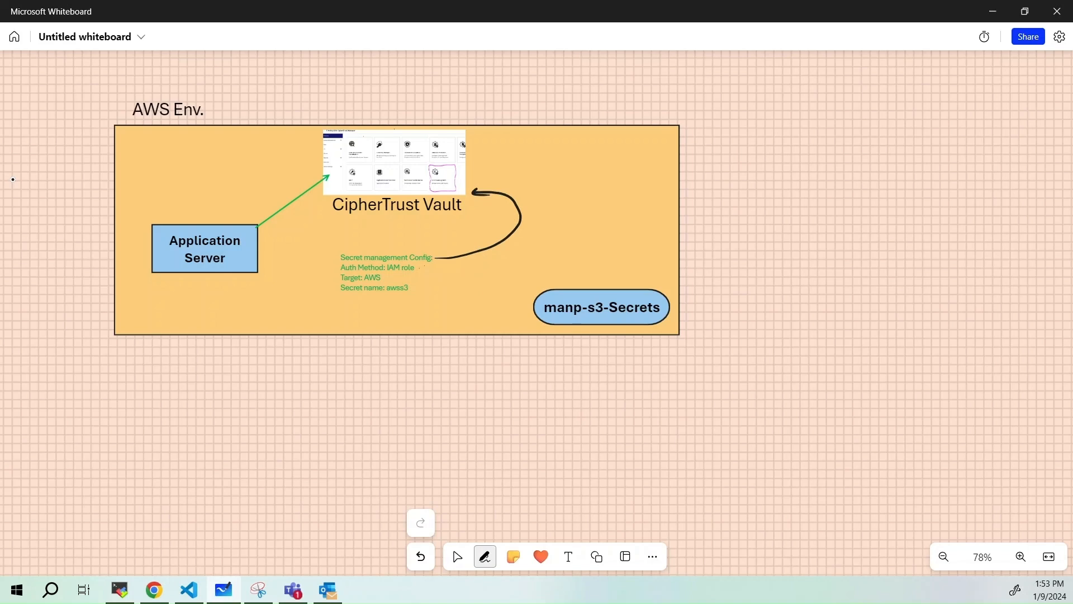
{"action": "left_click_drag", "start_coordinate": [419, 266], "coordinate": [437, 263]}
Draw arrows from Application Server to CipherTrust Vault, from the vault to AWS Env., and from the vault back to Application Server
{"action": "mouse_move", "coordinate": [258, 225]}
{"action": "left_mouse_down"}
{"action": "mouse_move", "coordinate": [282, 193]}
{"action": "mouse_move", "coordinate": [328, 173]}
{"action": "mouse_move", "coordinate": [325, 182]}
{"action": "left_mouse_up"}
{"action": "mouse_move", "coordinate": [334, 128]}
{"action": "left_mouse_down"}
{"action": "mouse_move", "coordinate": [187, 83]}
{"action": "mouse_move", "coordinate": [161, 97]}
{"action": "mouse_move", "coordinate": [170, 99]}
{"action": "left_mouse_up"}
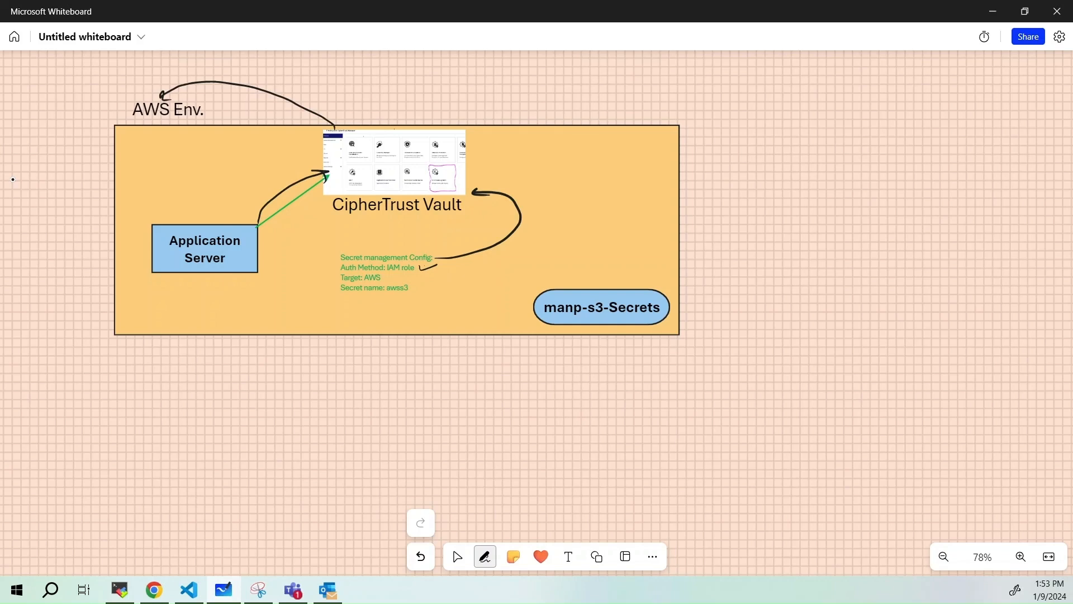
{"action": "mouse_move", "coordinate": [328, 191]}
{"action": "left_mouse_down"}
{"action": "mouse_move", "coordinate": [297, 221]}
{"action": "mouse_move", "coordinate": [256, 234]}
{"action": "left_mouse_up"}
{"action": "left_click_drag", "start_coordinate": [256, 235], "coordinate": [265, 232]}
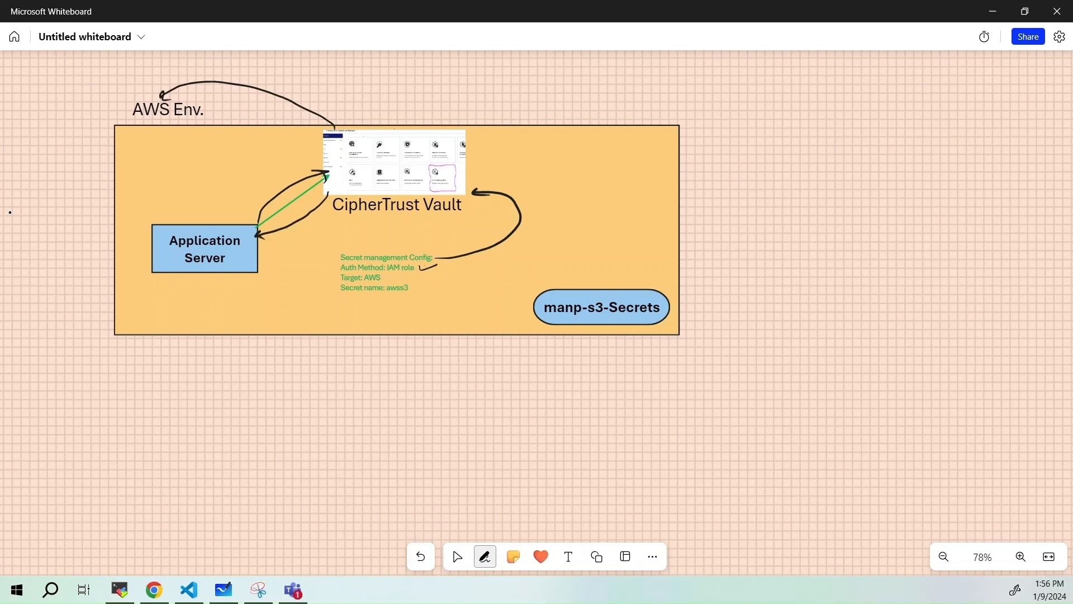
Draw arrows from Application Server to CipherTrust Vault and to manp-s3-Secrets, and return to the selection tool
{"action": "mouse_move", "coordinate": [257, 250]}
{"action": "left_mouse_down"}
{"action": "mouse_move", "coordinate": [340, 237]}
{"action": "mouse_move", "coordinate": [365, 196]}
{"action": "mouse_move", "coordinate": [372, 202]}
{"action": "left_mouse_up"}
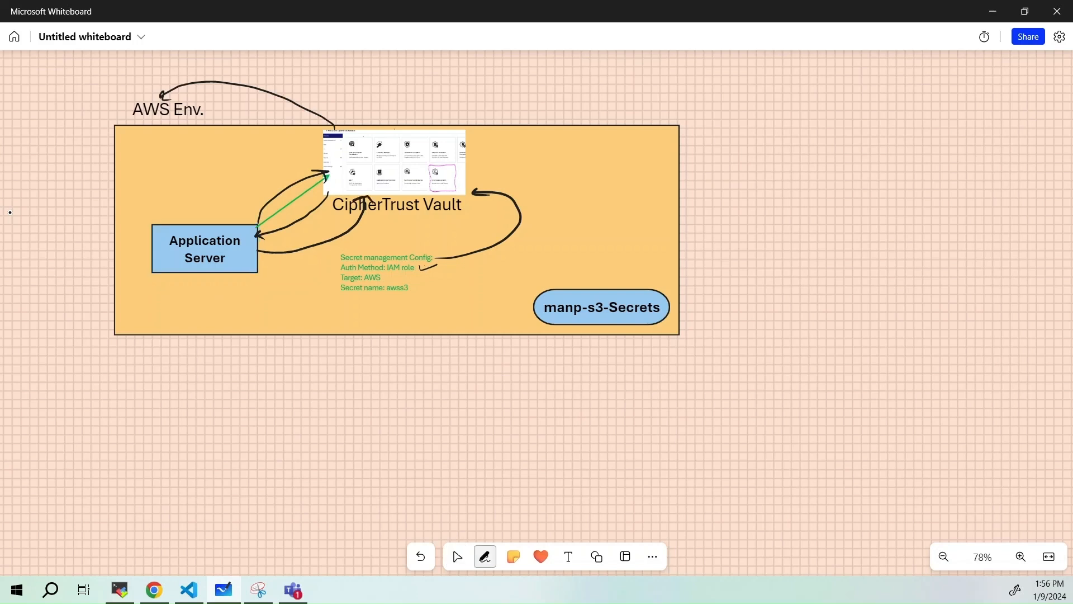
{"action": "mouse_move", "coordinate": [260, 251]}
{"action": "left_mouse_down"}
{"action": "mouse_move", "coordinate": [311, 293]}
{"action": "mouse_move", "coordinate": [540, 291]}
{"action": "left_mouse_up"}
{"action": "left_click_drag", "start_coordinate": [520, 283], "coordinate": [539, 288]}
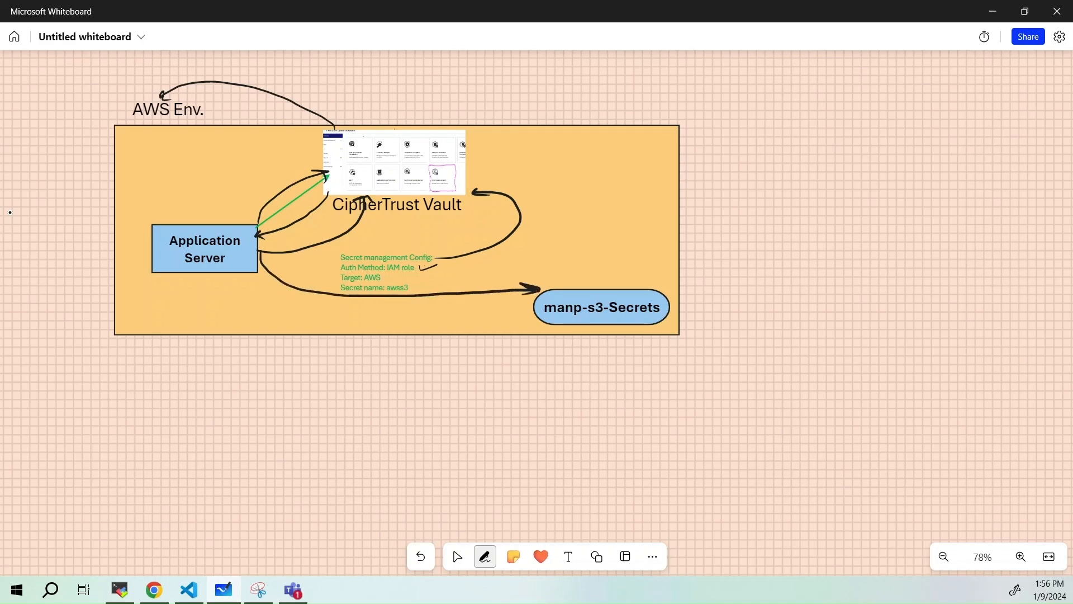
{"action": "left_click", "coordinate": [457, 557]}
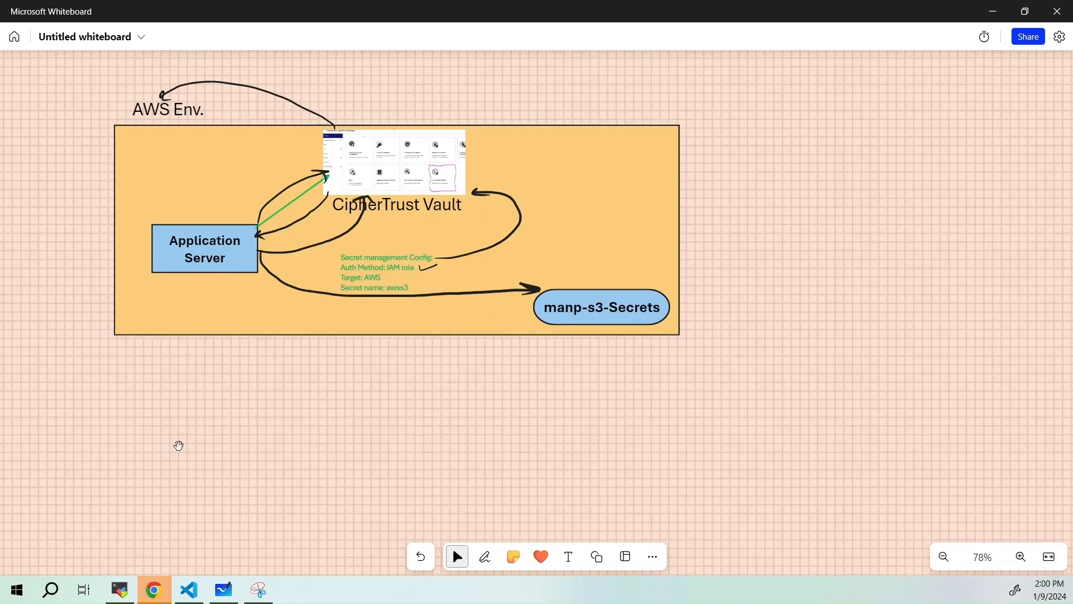
Switch to the BastionHost session and view the types offered for a new authentication method under Users & Auth Methods
{"action": "left_click", "coordinate": [119, 590]}
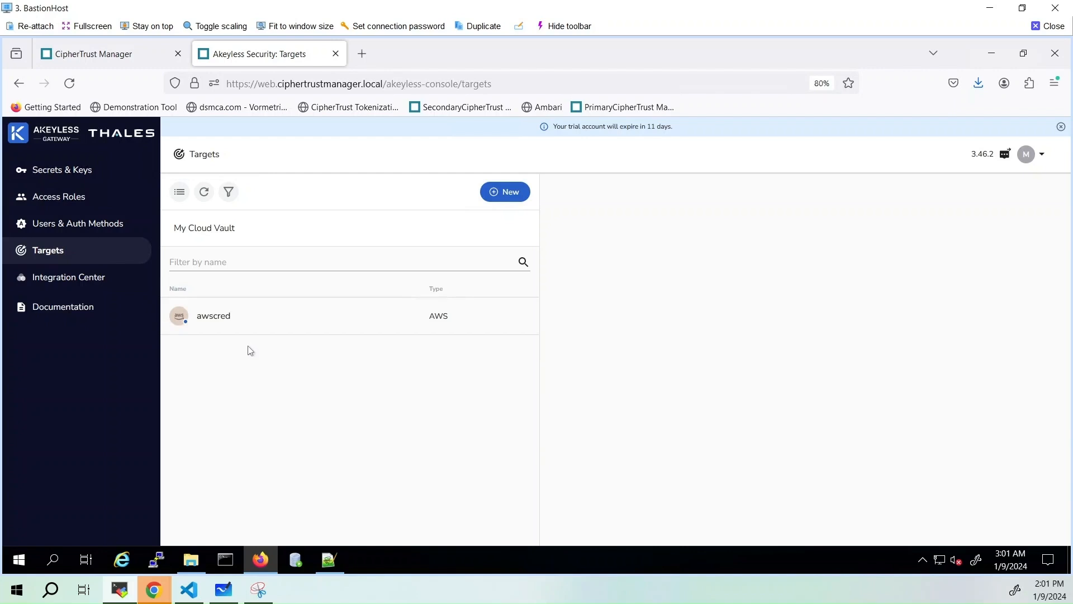
{"action": "left_click", "coordinate": [77, 232]}
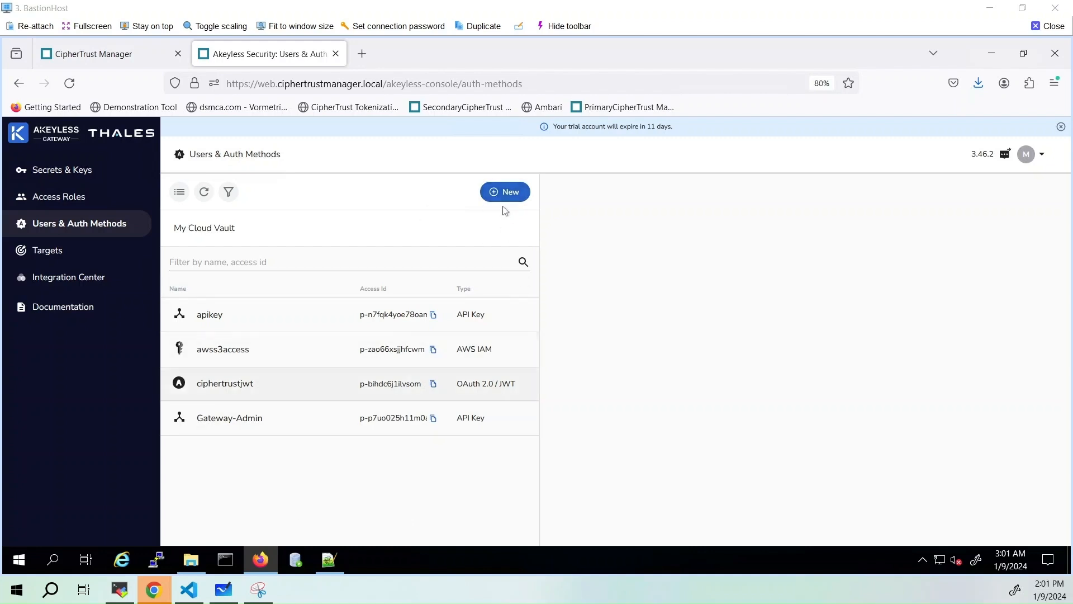
{"action": "left_click", "coordinate": [508, 192]}
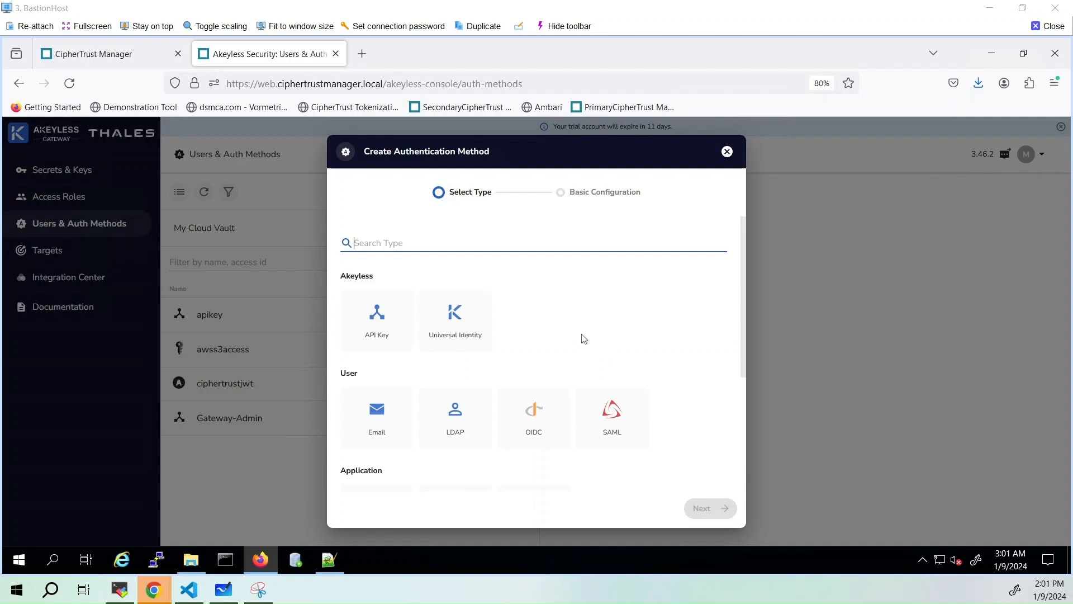
{"action": "scroll", "coordinate": [539, 323], "scroll_direction": "down", "scroll_amount": 3}
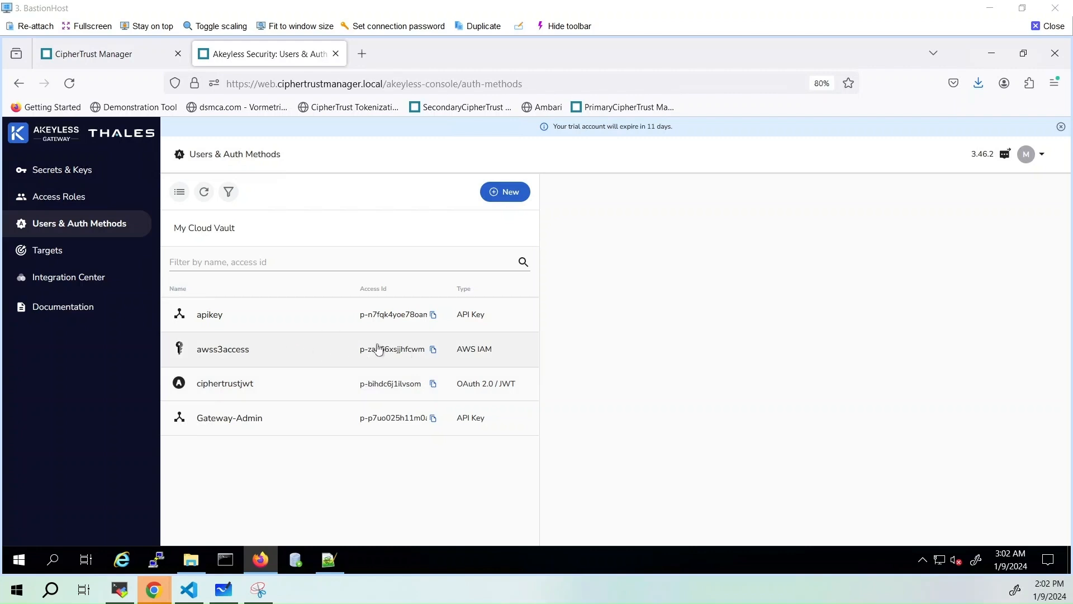
View the target properties of the awss3 dynamic secret and open its linked awscred target
{"action": "left_click", "coordinate": [60, 179]}
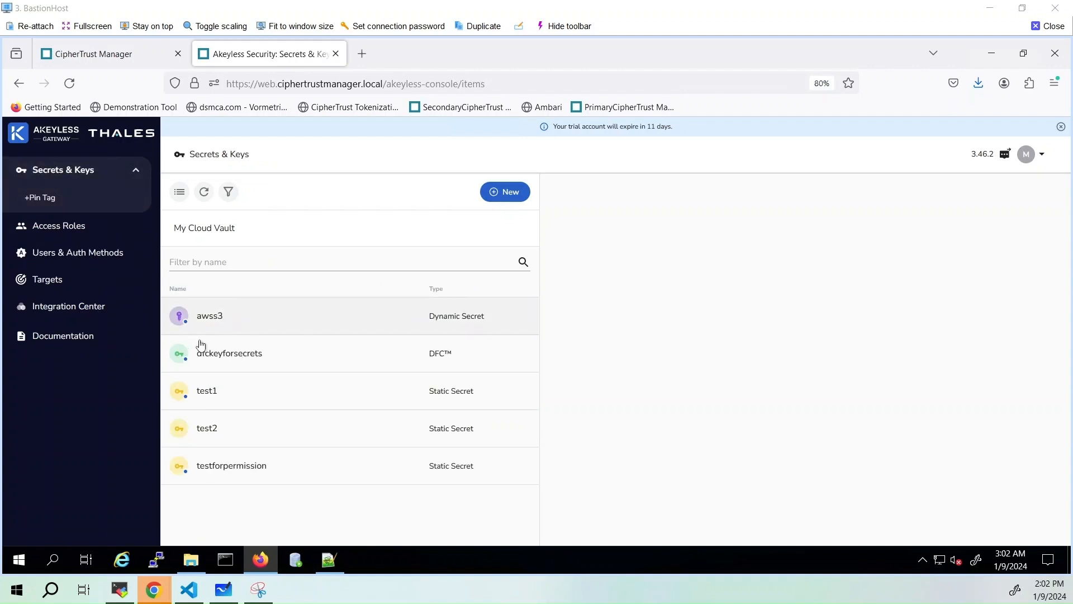
{"action": "left_click", "coordinate": [218, 316]}
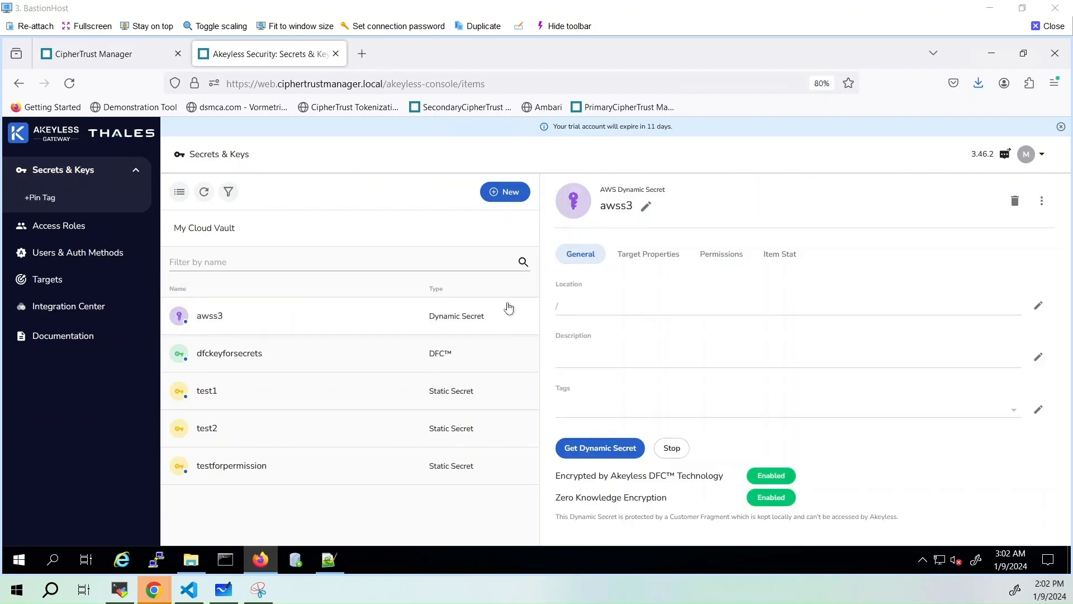
{"action": "left_click", "coordinate": [631, 257]}
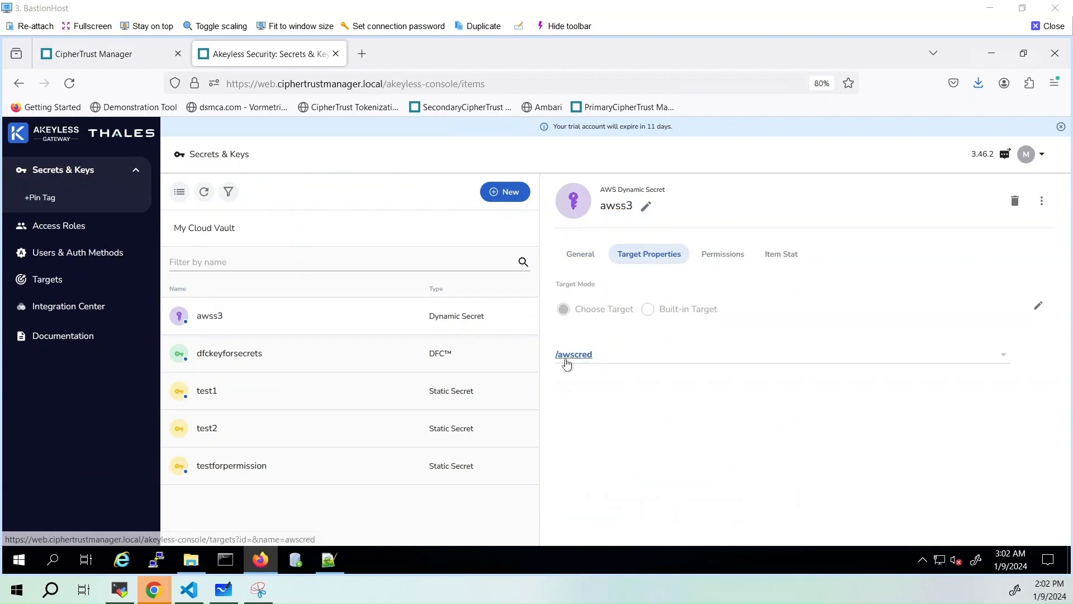
{"action": "left_click", "coordinate": [575, 356]}
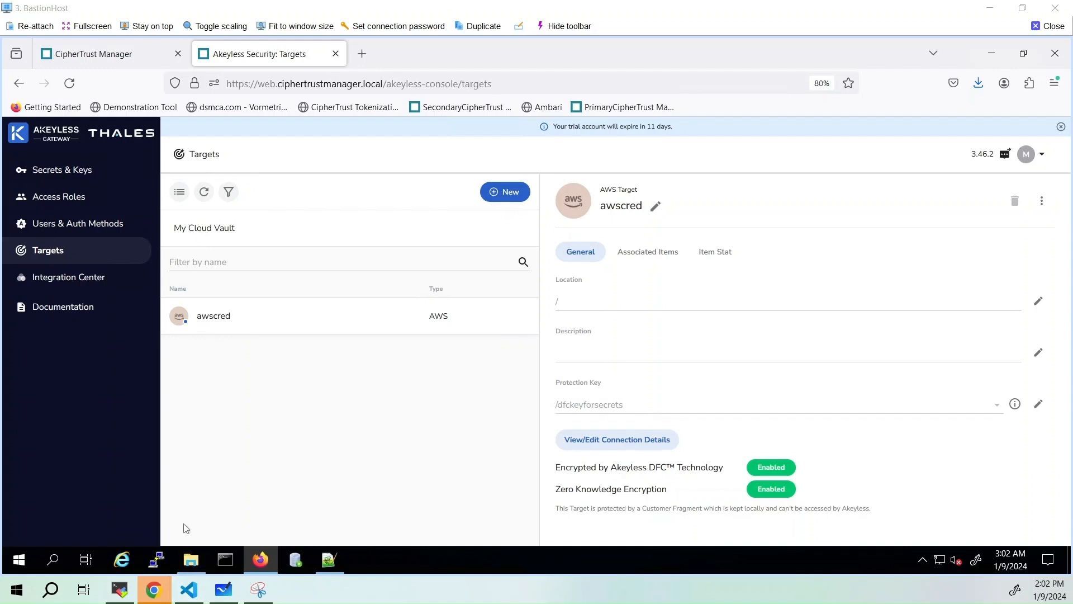
Switch to Visual Studio Code and highlight the client.setBasePath call to the Akeyless API in S3Access.java
{"action": "left_click", "coordinate": [190, 593]}
{"action": "left_click", "coordinate": [460, 204]}
{"action": "scroll", "coordinate": [445, 203], "scroll_direction": "up", "scroll_amount": 3}
{"action": "scroll", "coordinate": [444, 203], "scroll_direction": "up", "scroll_amount": 6}
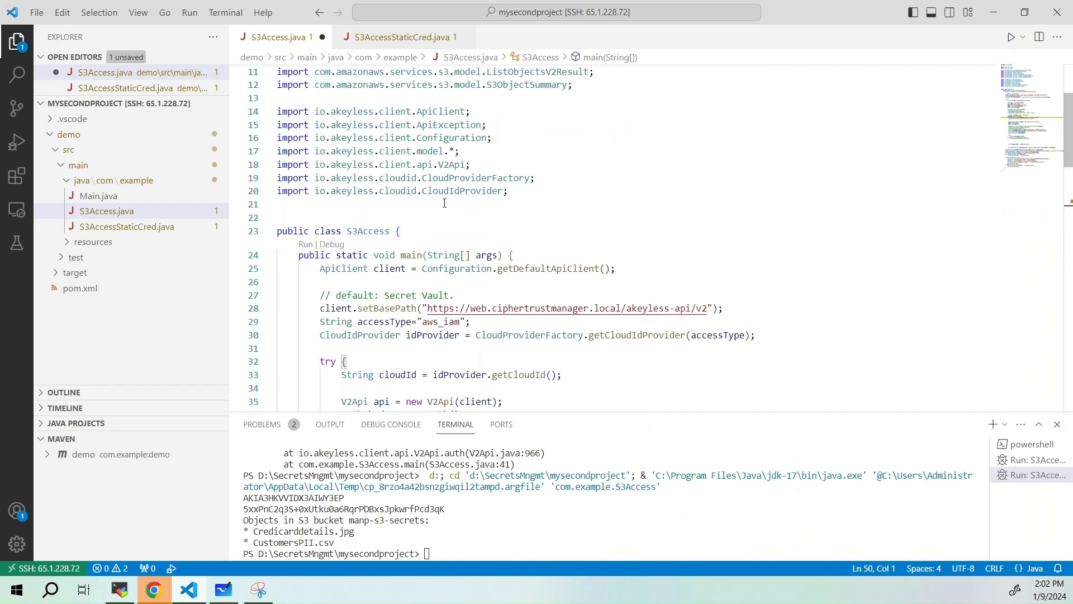
{"action": "left_click", "coordinate": [739, 308]}
{"action": "left_click_drag", "start_coordinate": [741, 307], "coordinate": [401, 308]}
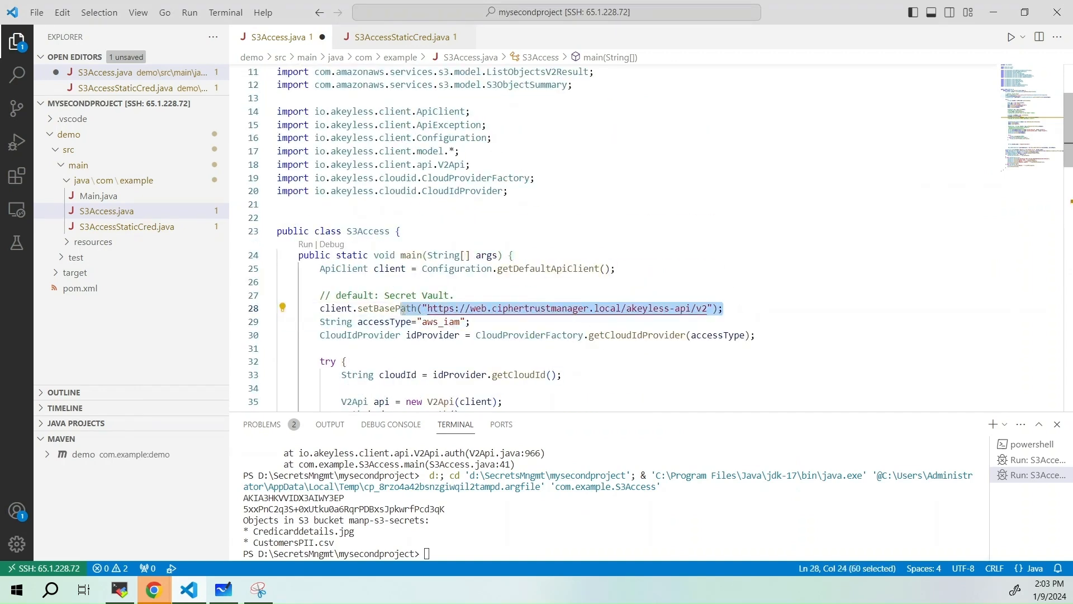
Highlight the access ID passed to body.accessId and look it up among the Users & Auth Methods in the Akeyless console
{"action": "left_click", "coordinate": [412, 322]}
{"action": "left_click_drag", "start_coordinate": [412, 322], "coordinate": [422, 296]}
{"action": "scroll", "coordinate": [445, 335], "scroll_direction": "down", "scroll_amount": 3}
{"action": "left_click", "coordinate": [483, 297]}
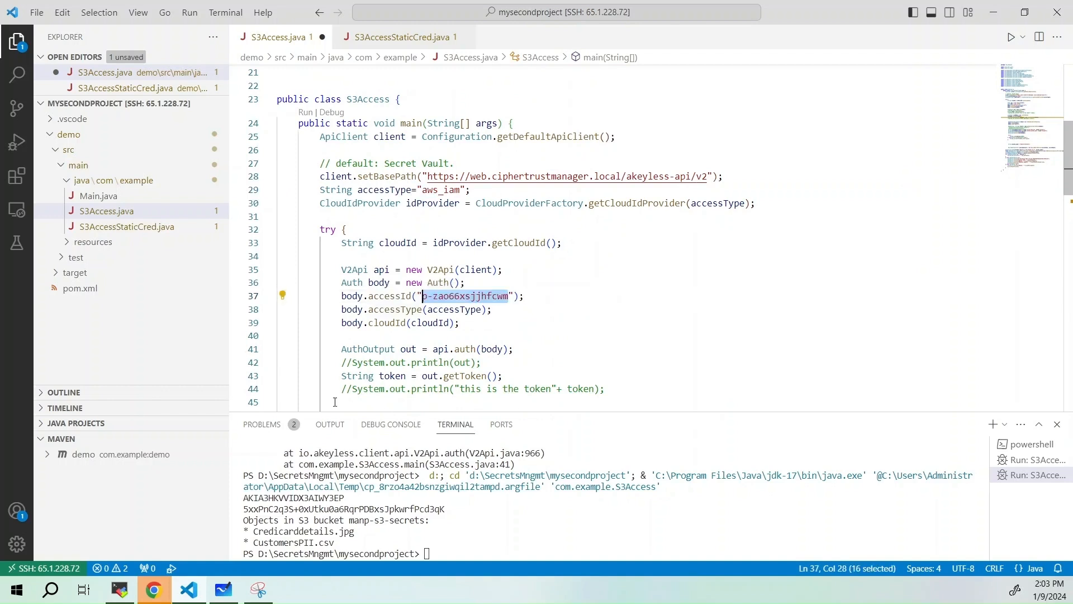
{"action": "left_click", "coordinate": [119, 589]}
{"action": "left_click", "coordinate": [79, 226]}
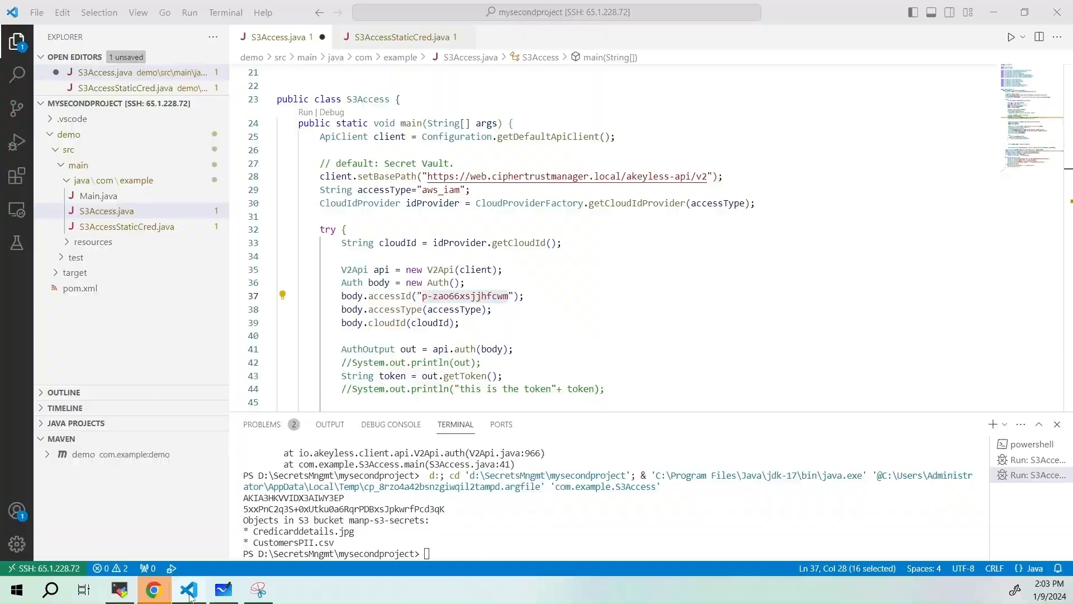
Return to Visual Studio Code and review the authentication code, ending at the out.getToken() line
{"action": "left_click", "coordinate": [182, 595]}
{"action": "left_click", "coordinate": [482, 335]}
{"action": "scroll", "coordinate": [478, 327], "scroll_direction": "down", "scroll_amount": 3}
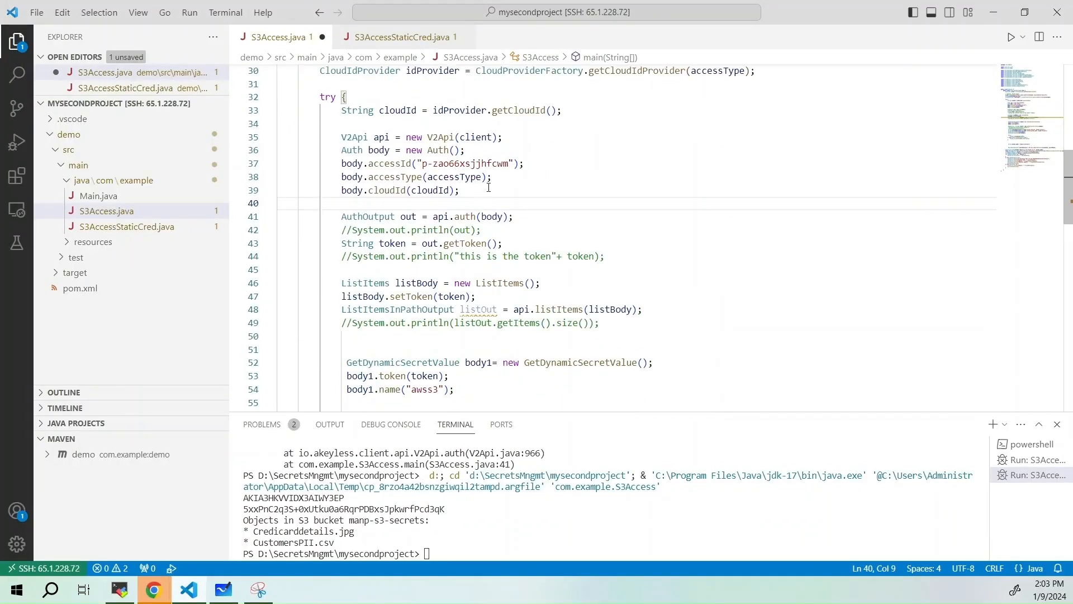
{"action": "left_click", "coordinate": [489, 189]}
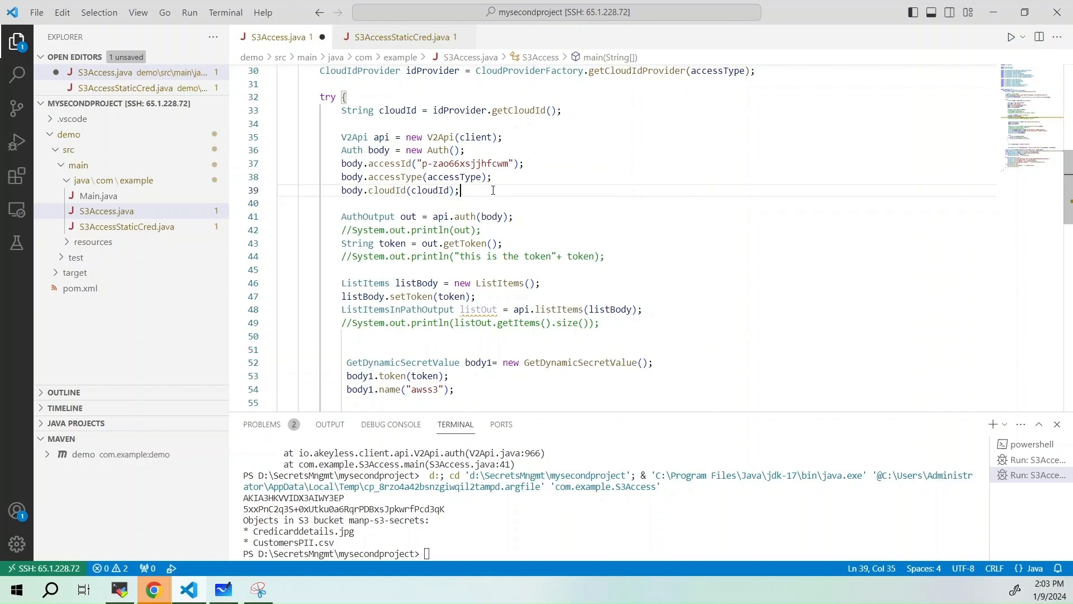
{"action": "left_click", "coordinate": [515, 246]}
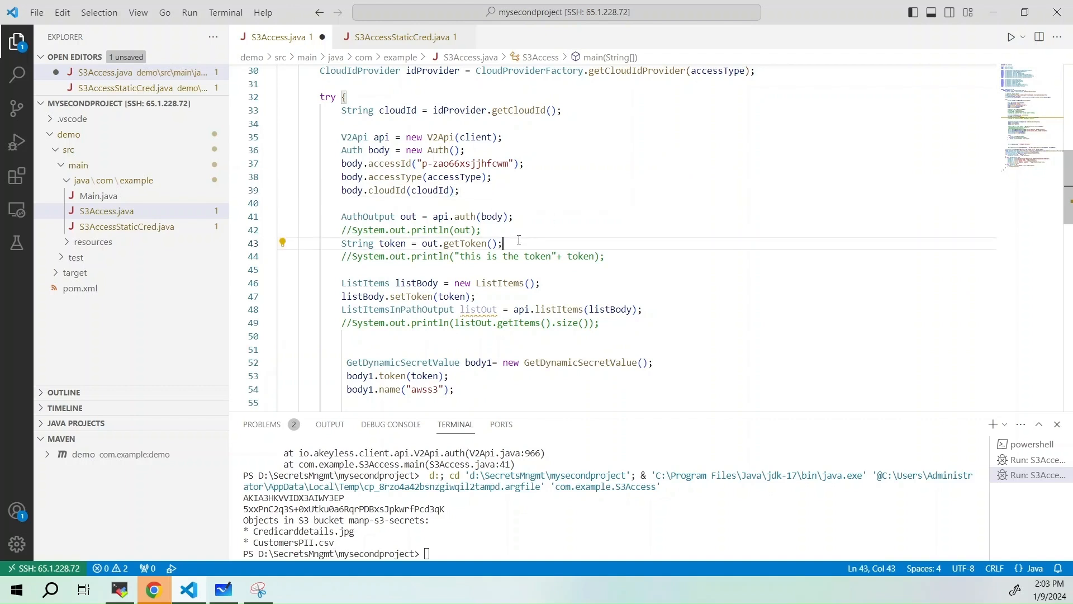
Highlight the token argument and the awss3 secret name in the GetDynamicSecretValue request code
{"action": "scroll", "coordinate": [515, 241], "scroll_direction": "down", "scroll_amount": 2}
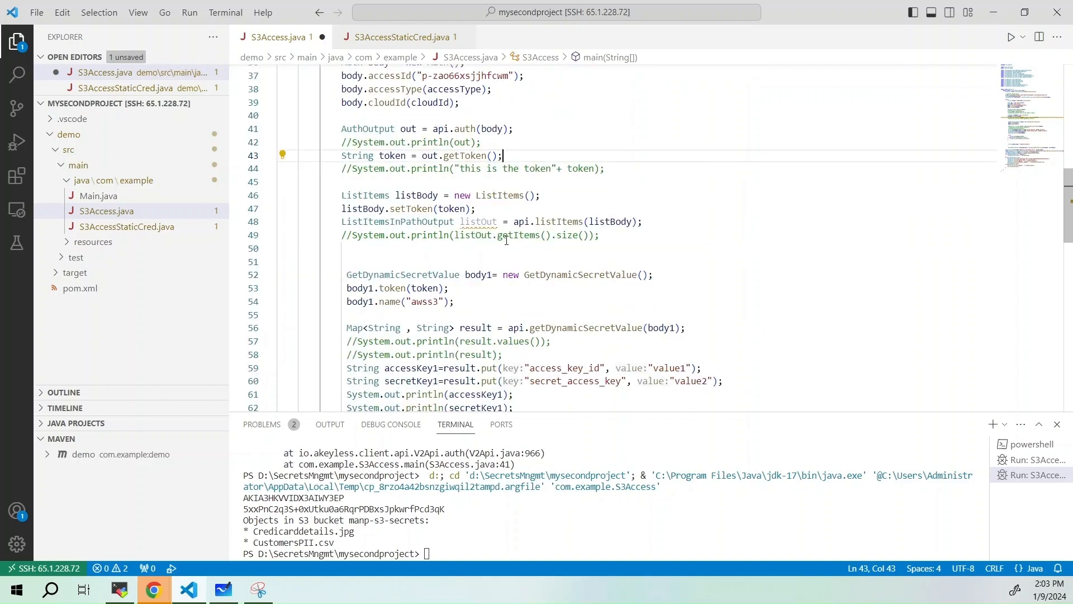
{"action": "left_click", "coordinate": [482, 258]}
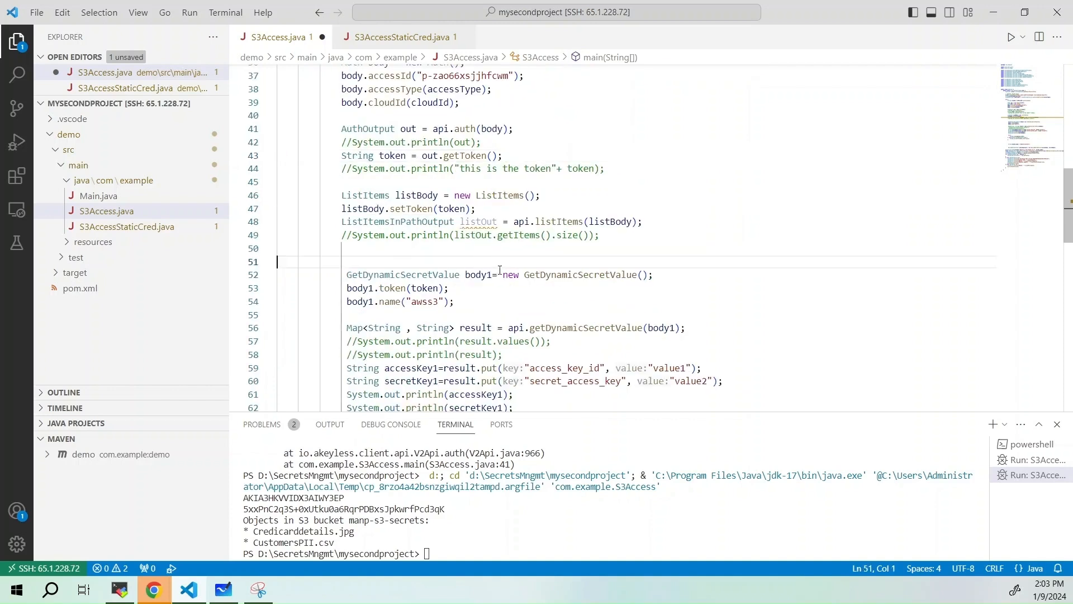
{"action": "double_click", "coordinate": [435, 288]}
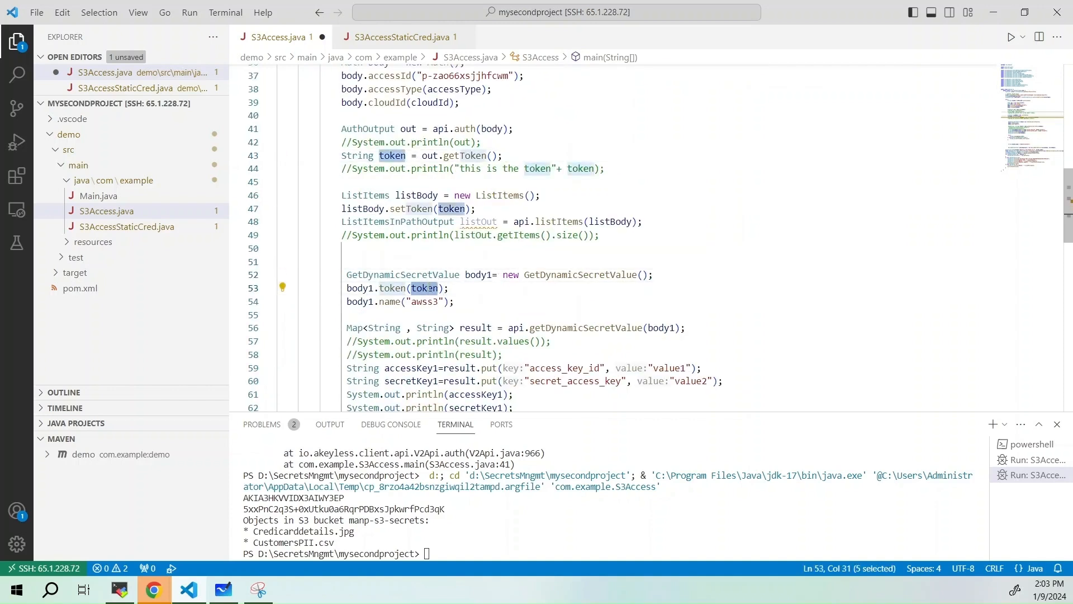
{"action": "double_click", "coordinate": [425, 301]}
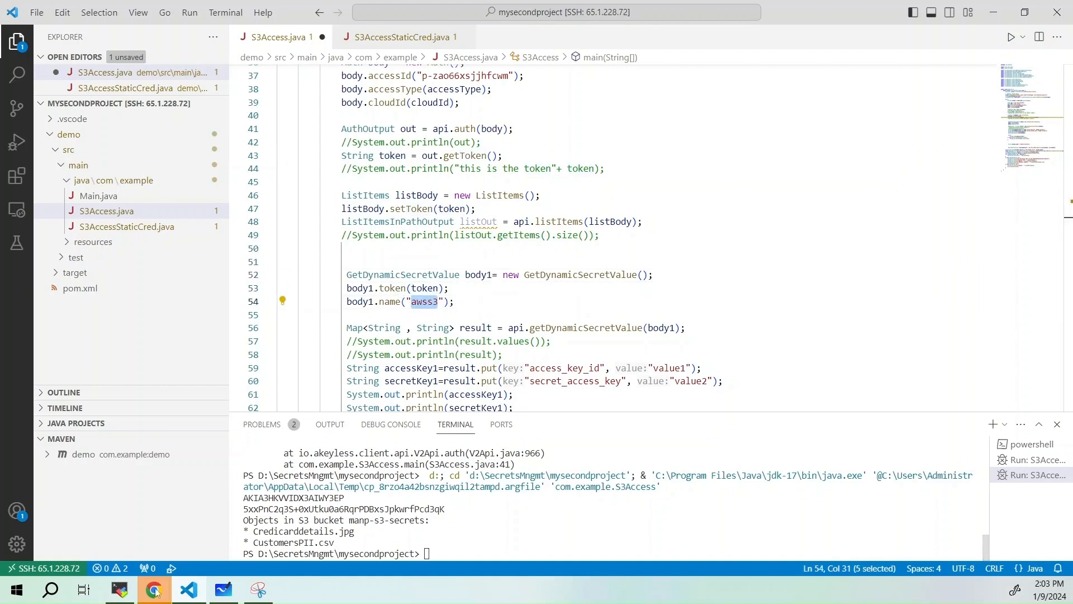
Switch to the Akeyless console and open the target properties of the awss3 dynamic secret under Secrets & Keys
{"action": "left_click", "coordinate": [120, 590]}
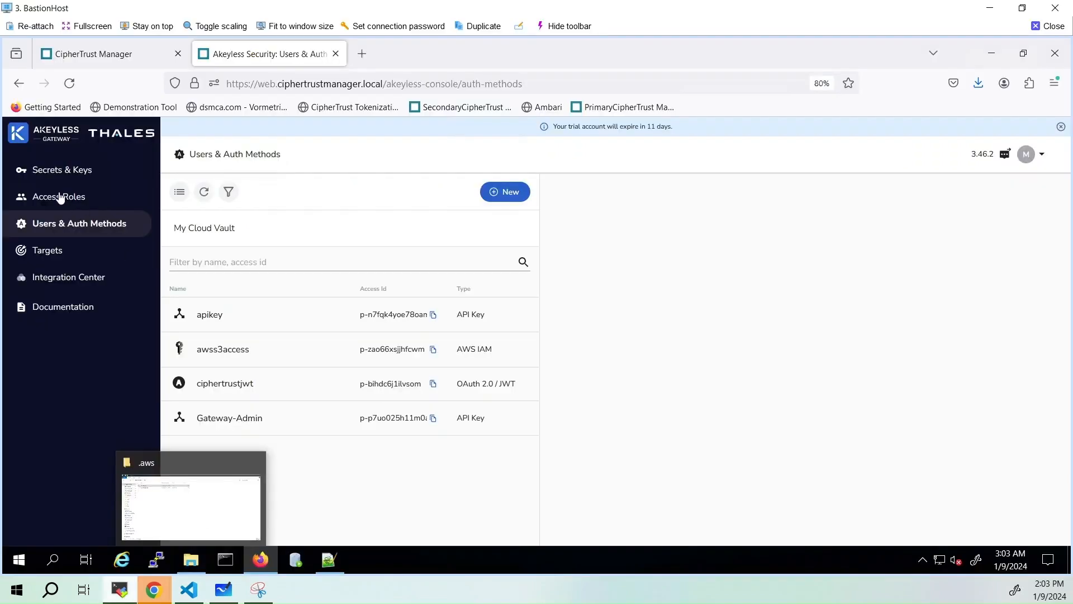
{"action": "left_click", "coordinate": [37, 172]}
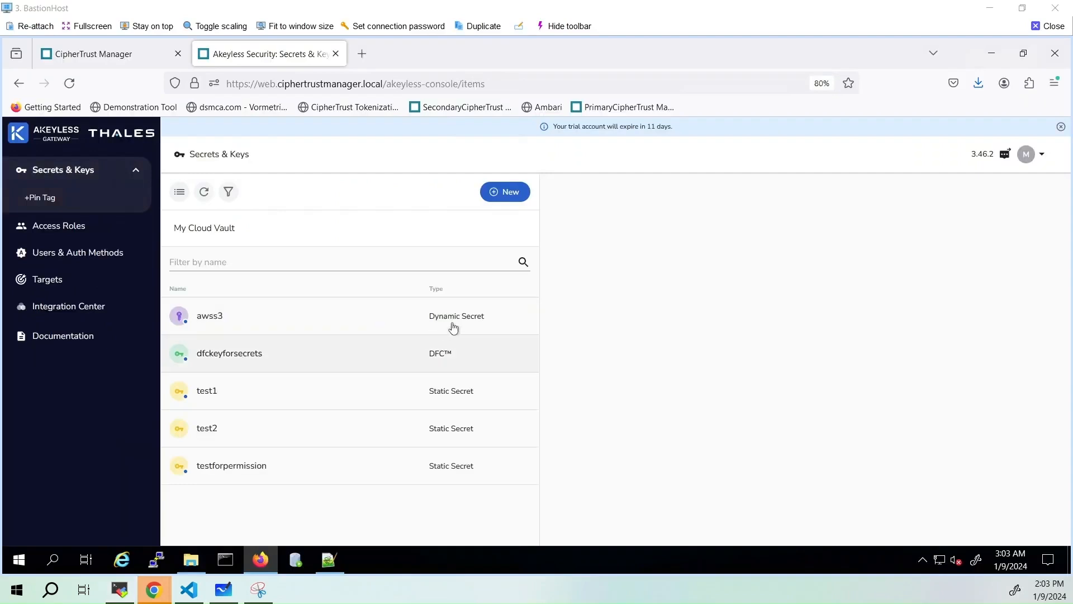
{"action": "left_click", "coordinate": [211, 317]}
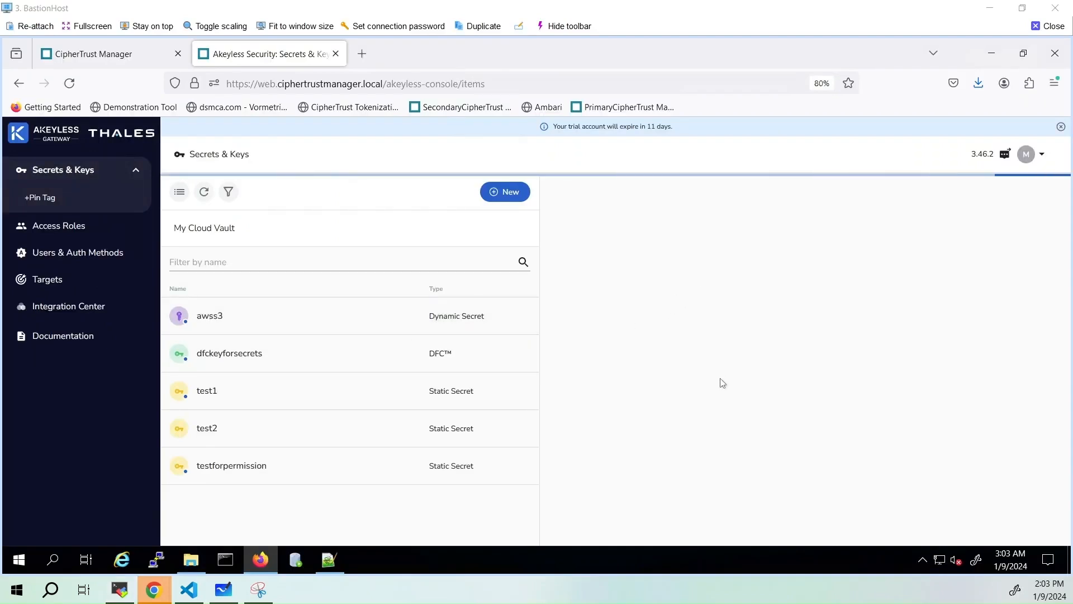
{"action": "left_click", "coordinate": [643, 254]}
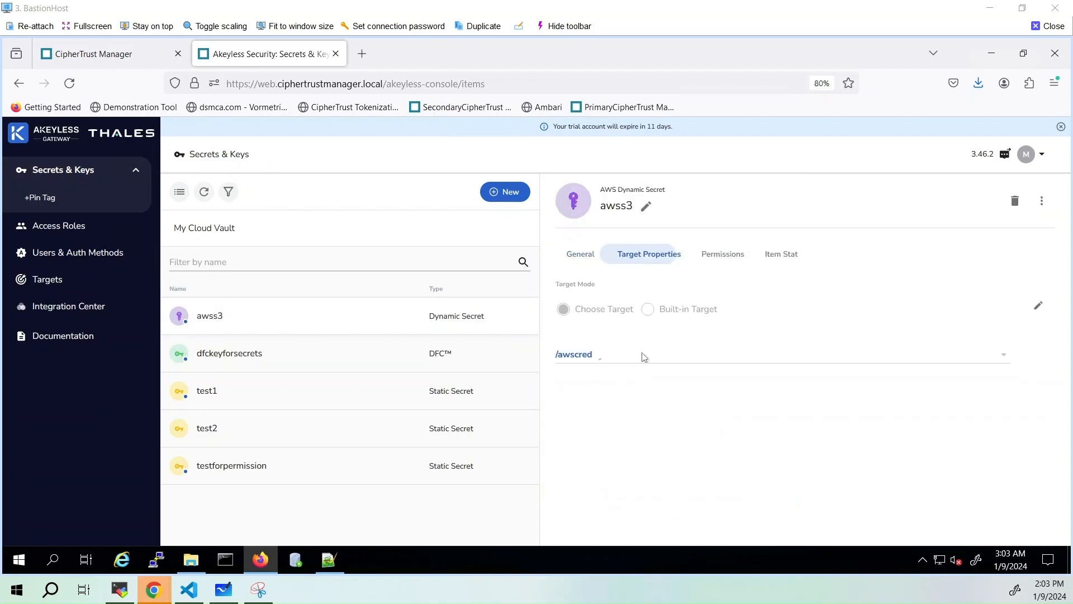
Return to S3Access.java in Visual Studio Code and highlight the awss3 secret name and the getDynamicSecretValue call
{"action": "left_click", "coordinate": [189, 590]}
{"action": "left_click", "coordinate": [458, 301]}
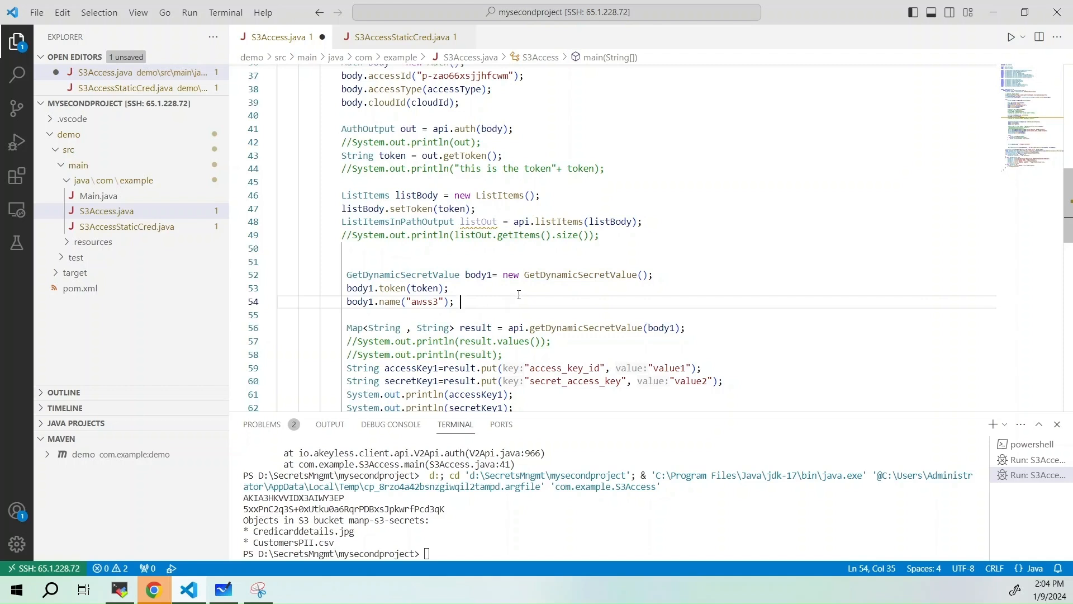
{"action": "double_click", "coordinate": [434, 302]}
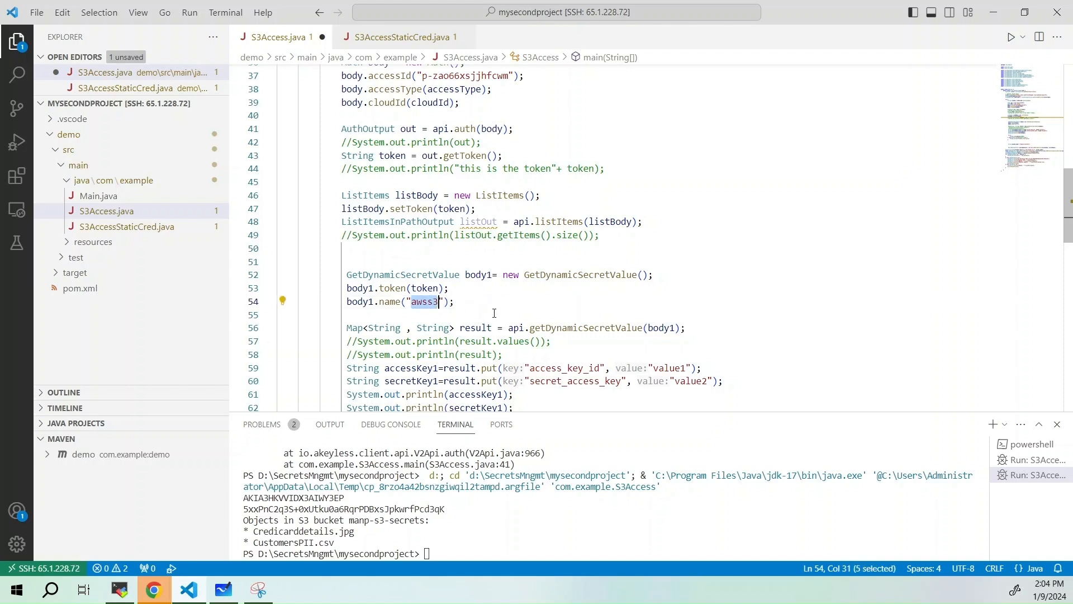
{"action": "scroll", "coordinate": [494, 313], "scroll_direction": "down", "scroll_amount": 2}
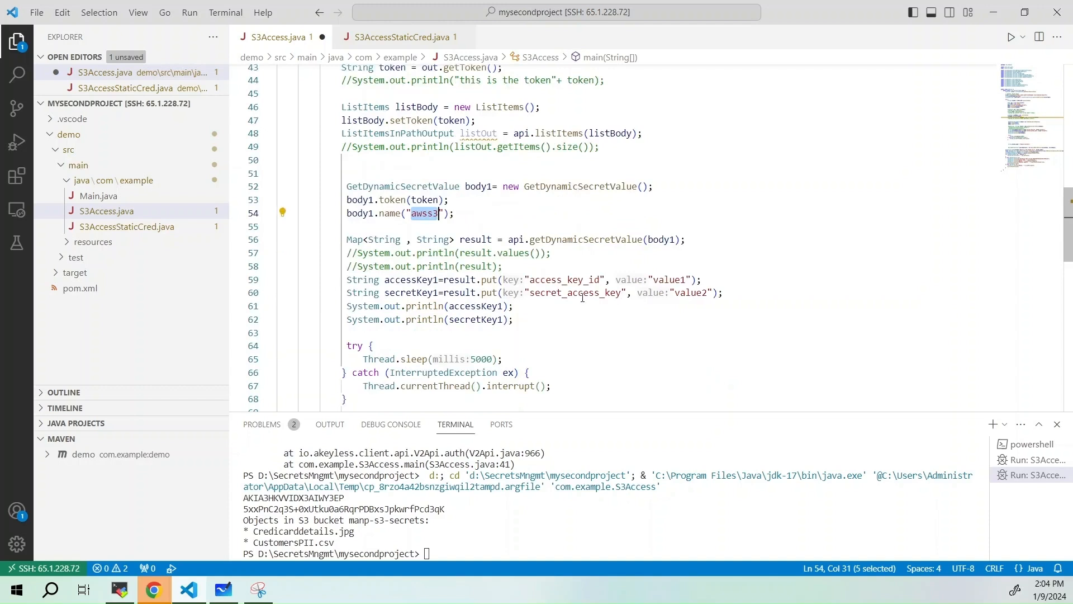
{"action": "double_click", "coordinate": [606, 241]}
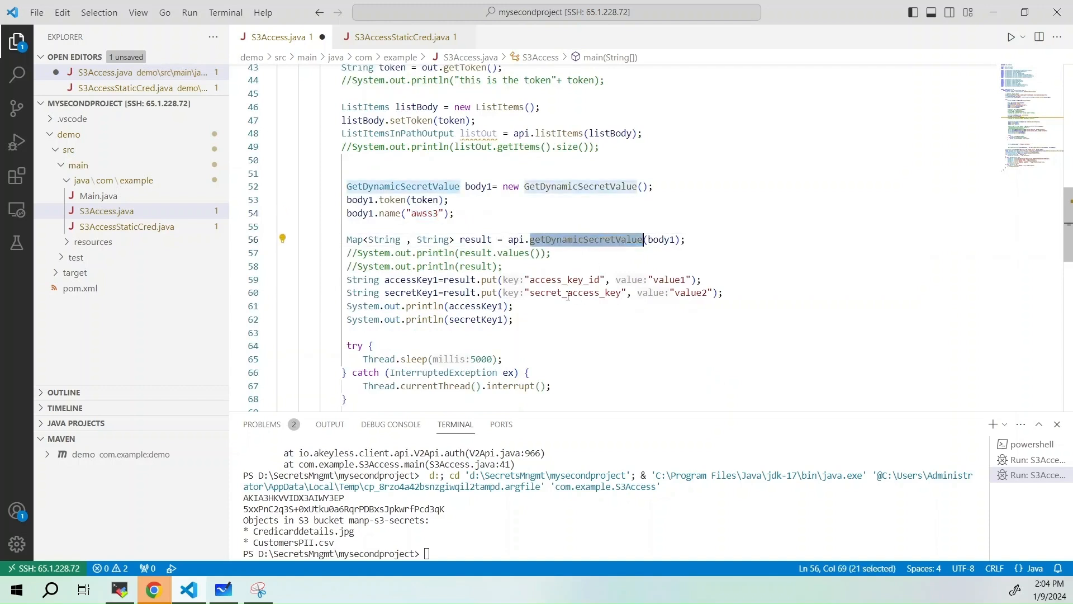
Review the code that builds the AWS credentials and lists the bucket objects, down to the exception handling
{"action": "scroll", "coordinate": [557, 311], "scroll_direction": "down", "scroll_amount": 6}
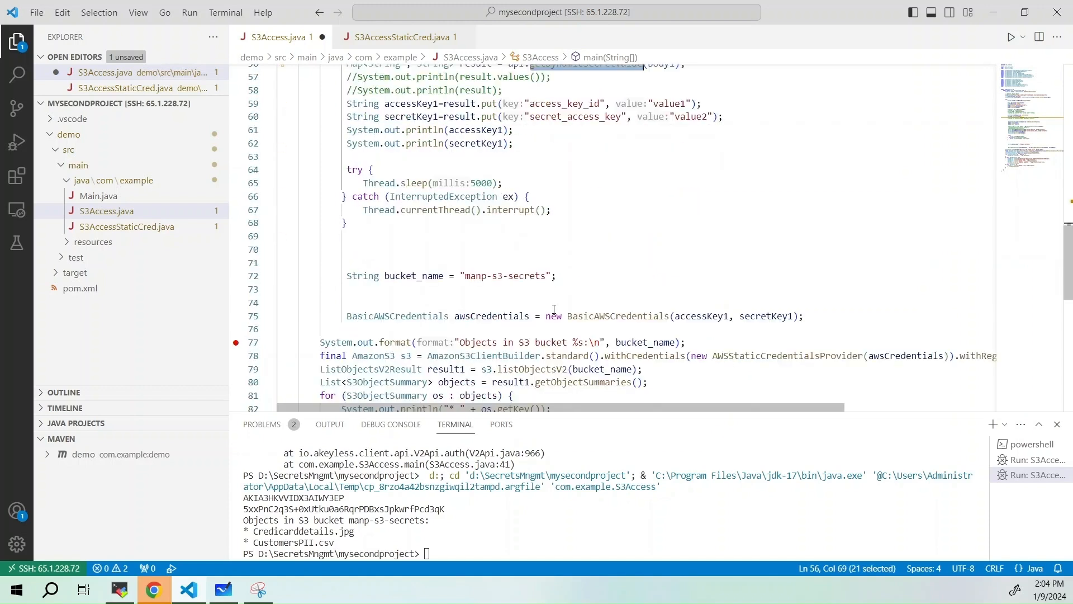
{"action": "left_click", "coordinate": [732, 255]}
{"action": "scroll", "coordinate": [731, 256], "scroll_direction": "down", "scroll_amount": 2}
{"action": "left_click", "coordinate": [584, 312]}
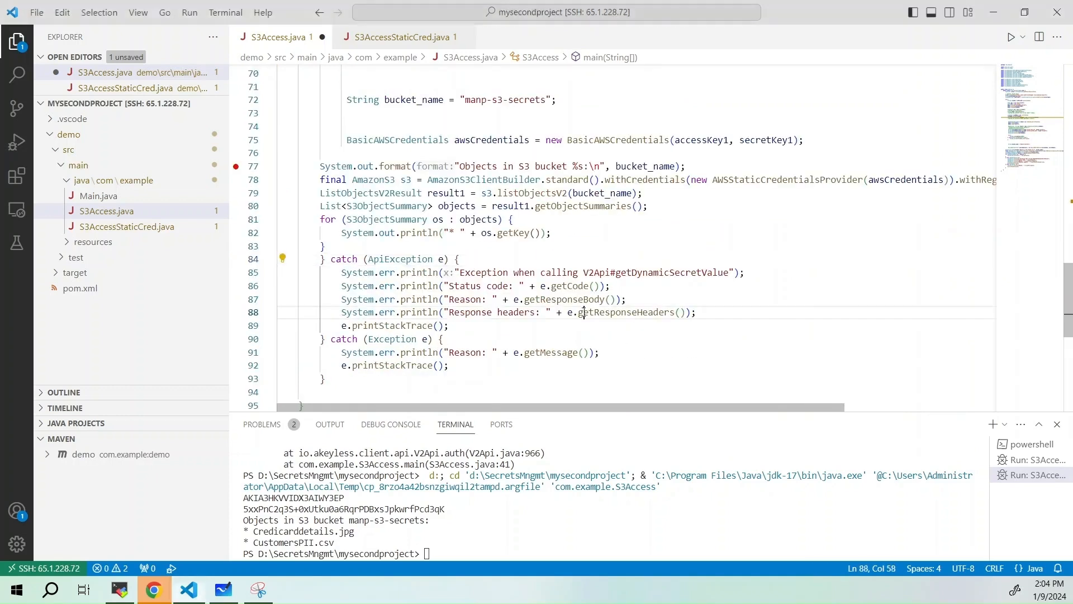
{"action": "left_click", "coordinate": [561, 230]}
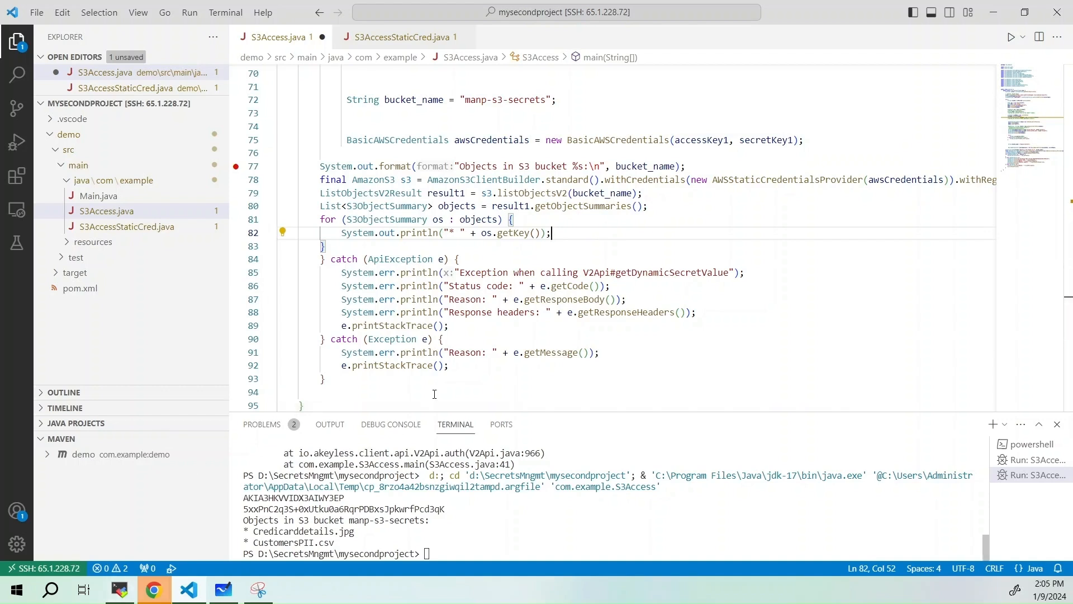
{"action": "left_click", "coordinate": [450, 365]}
{"action": "left_click", "coordinate": [553, 247]}
{"action": "left_click", "coordinate": [552, 236]}
{"action": "left_click", "coordinate": [580, 311]}
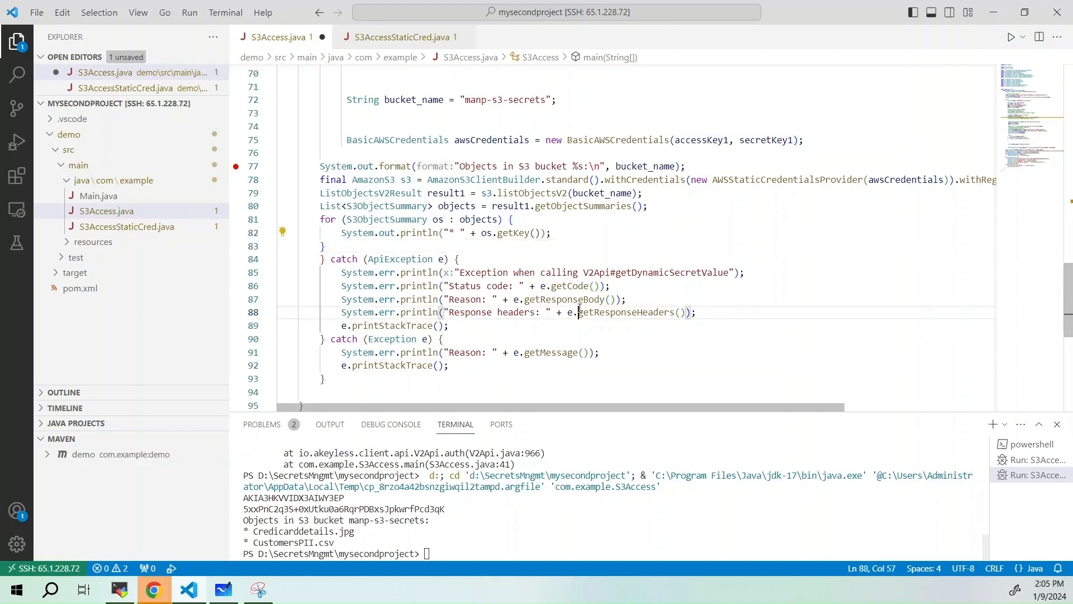
{"action": "left_click", "coordinate": [486, 365]}
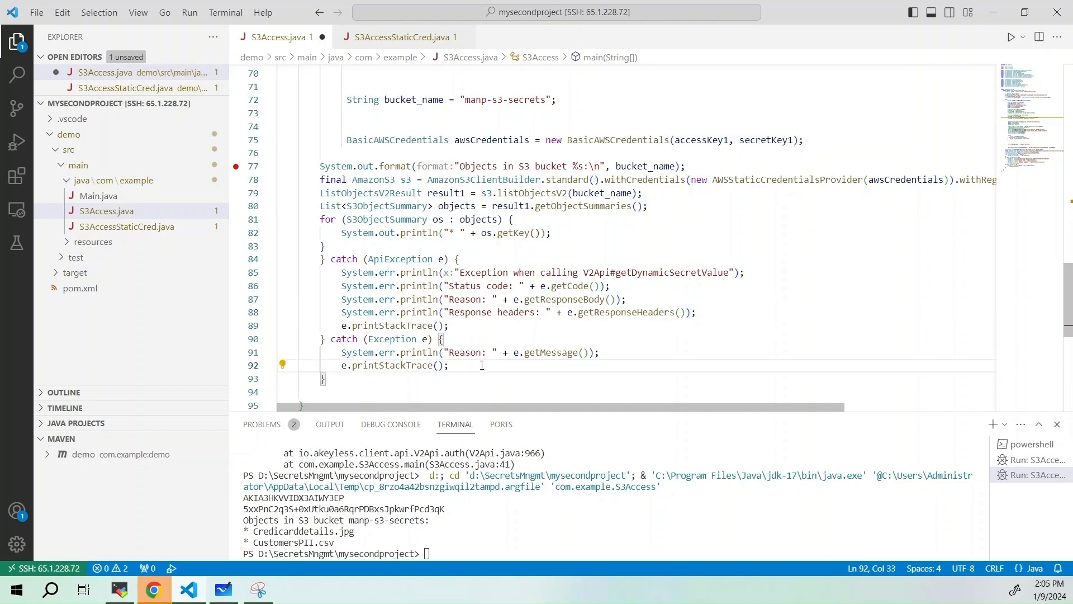
Switch to the BastionHost remote session and open the credentials file from the Administrator's .aws folder in Notepad++
{"action": "left_click", "coordinate": [119, 591]}
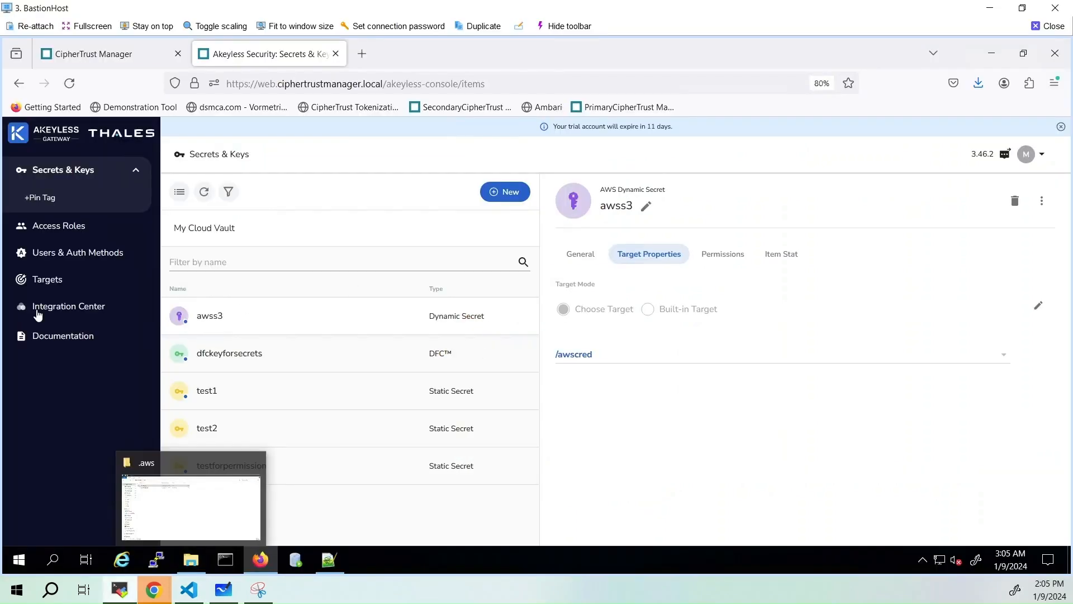
{"action": "left_click", "coordinate": [190, 559]}
{"action": "right_click", "coordinate": [197, 126]}
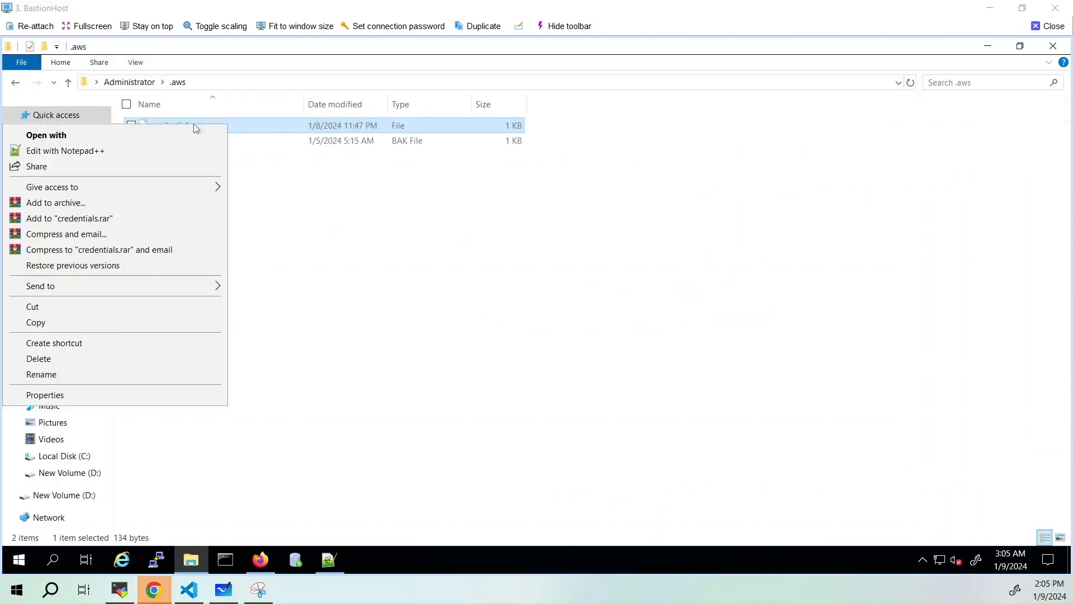
{"action": "left_click", "coordinate": [111, 149]}
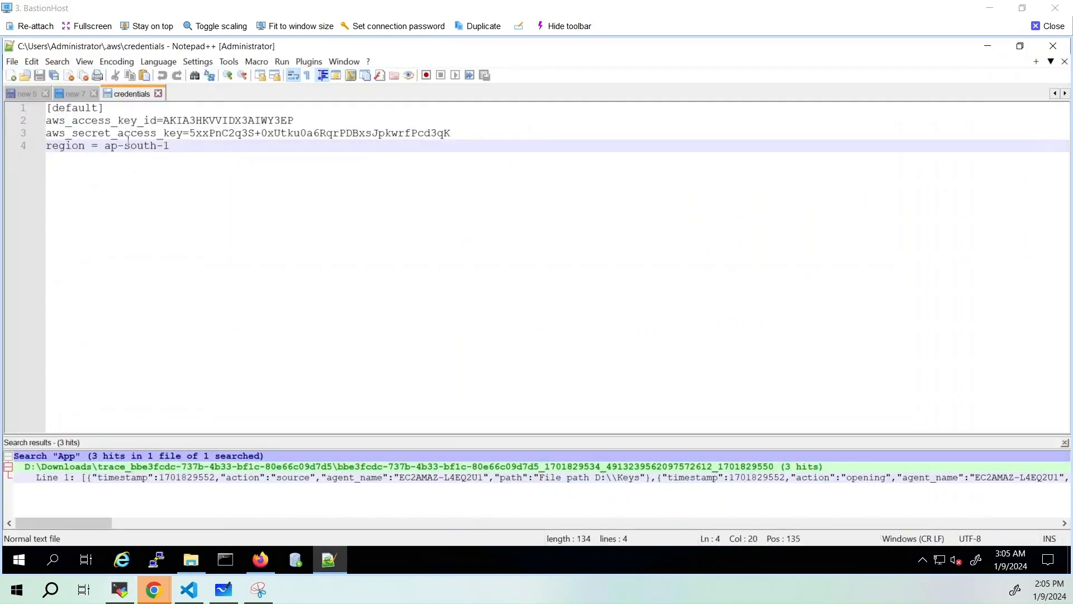
Remove the access key ID, secret access key and region lines from the credentials file, keeping only [default], save it and minimise the editor
{"action": "left_click_drag", "start_coordinate": [170, 146], "coordinate": [46, 121]}
{"action": "key", "text": "Delete"}
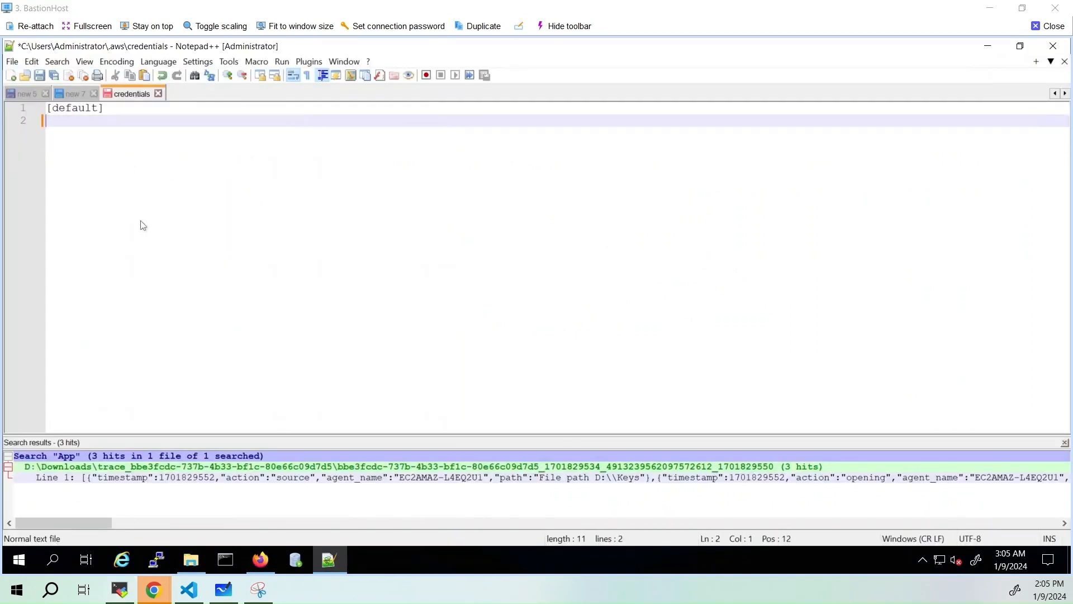
{"action": "key", "text": "BackSpace"}
{"action": "key", "text": "ctrl+s"}
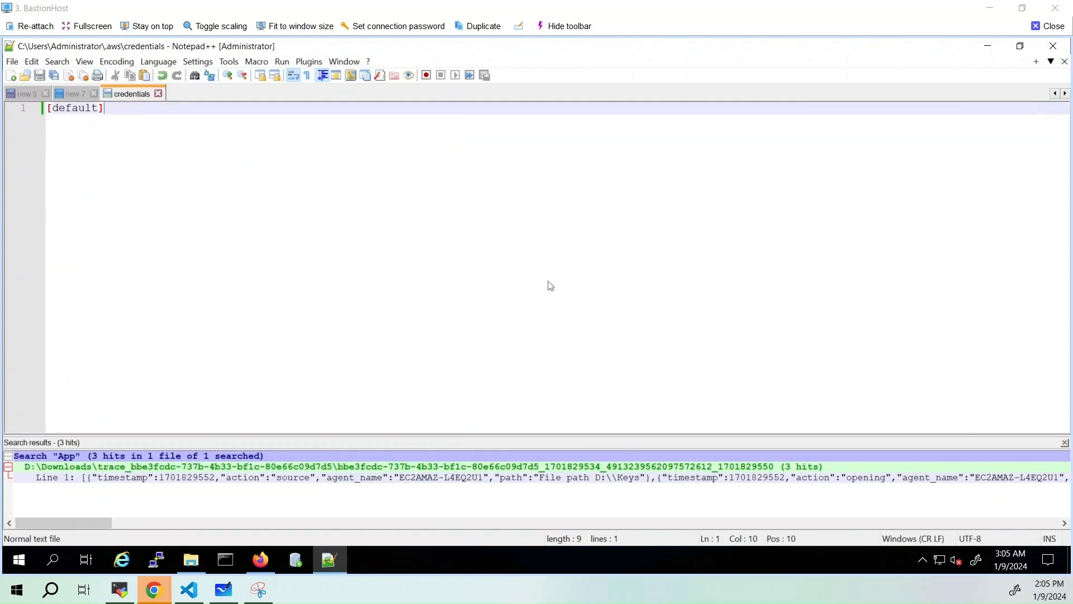
{"action": "left_click", "coordinate": [995, 52]}
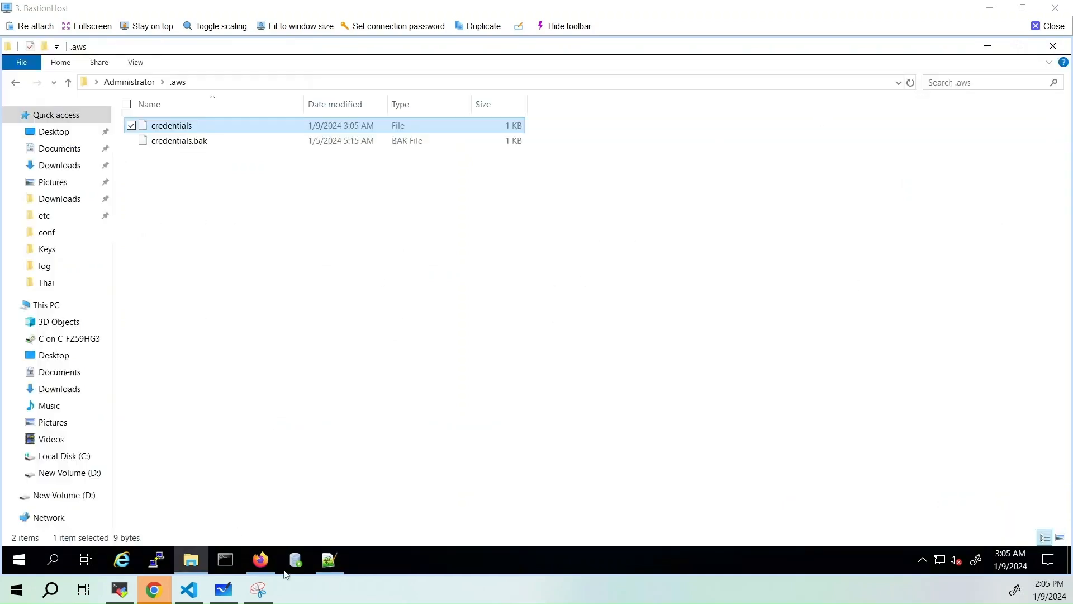
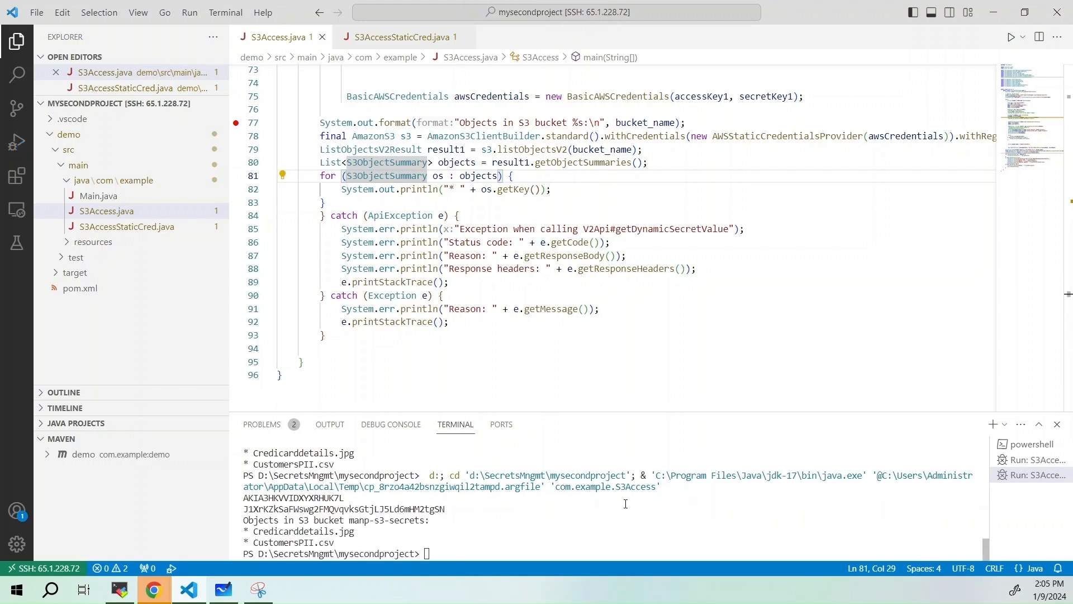
Examine the access key, secret key and bucket object list printed by the S3Access run in the terminal
{"action": "double_click", "coordinate": [271, 498]}
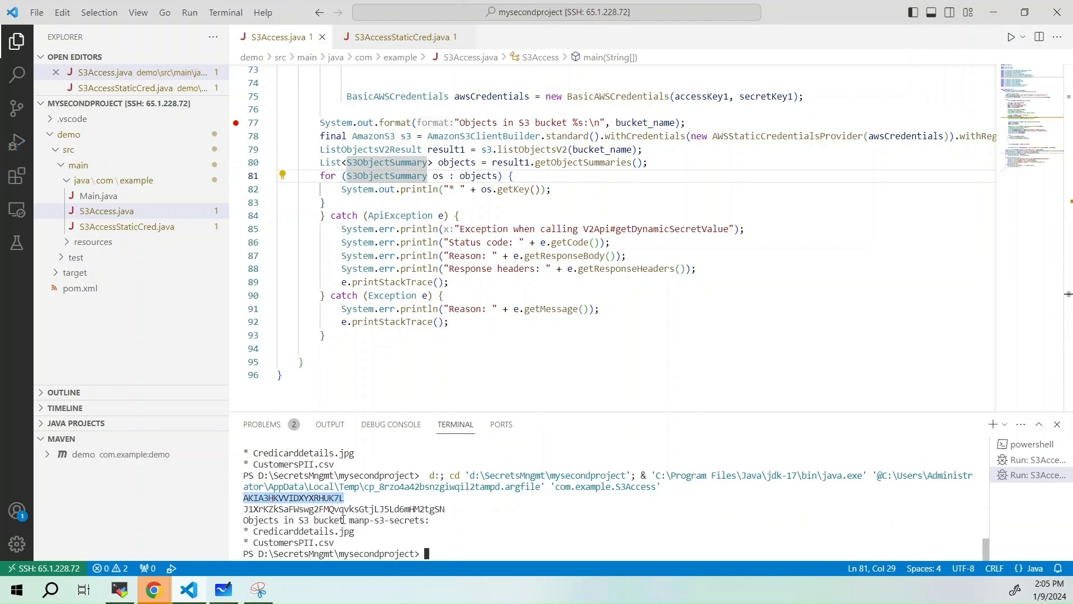
{"action": "double_click", "coordinate": [347, 508]}
{"action": "left_click", "coordinate": [354, 539]}
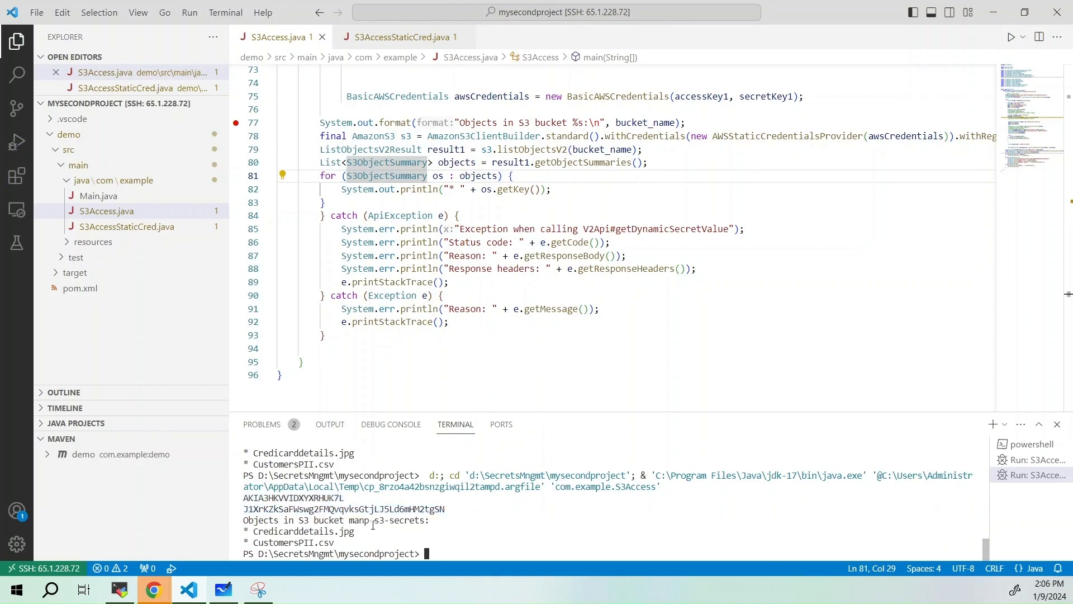
{"action": "double_click", "coordinate": [373, 524]}
{"action": "double_click", "coordinate": [379, 510]}
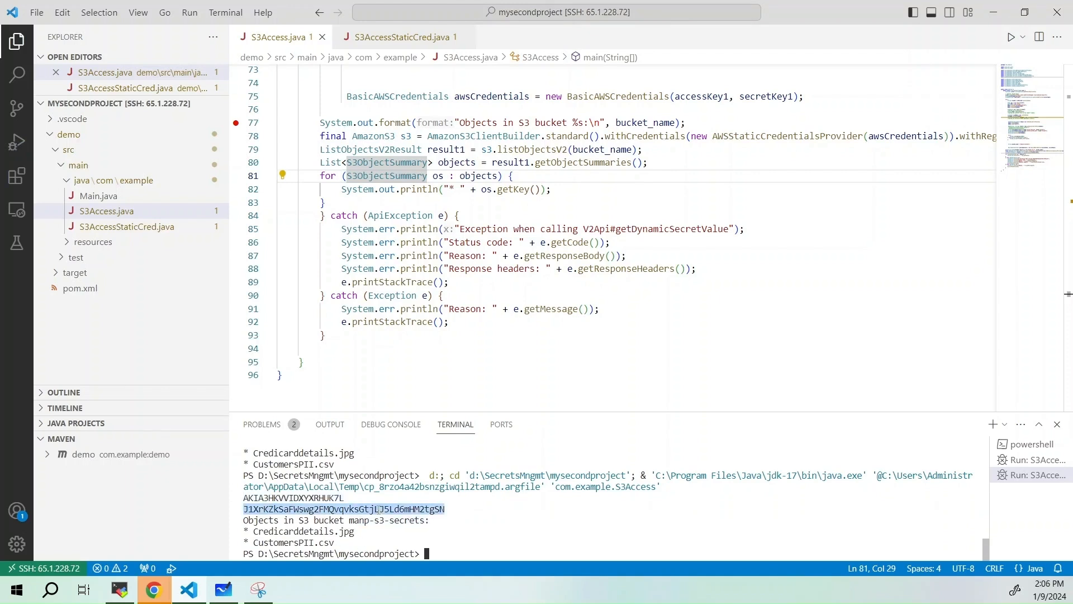
{"action": "double_click", "coordinate": [309, 498]}
{"action": "double_click", "coordinate": [332, 510]}
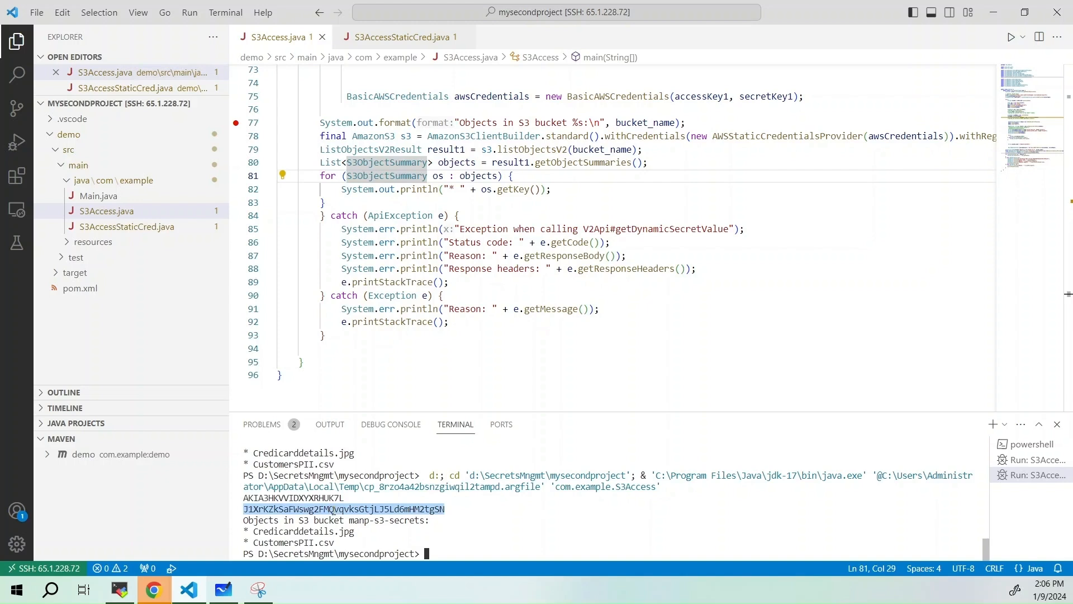
{"action": "left_click", "coordinate": [365, 531]}
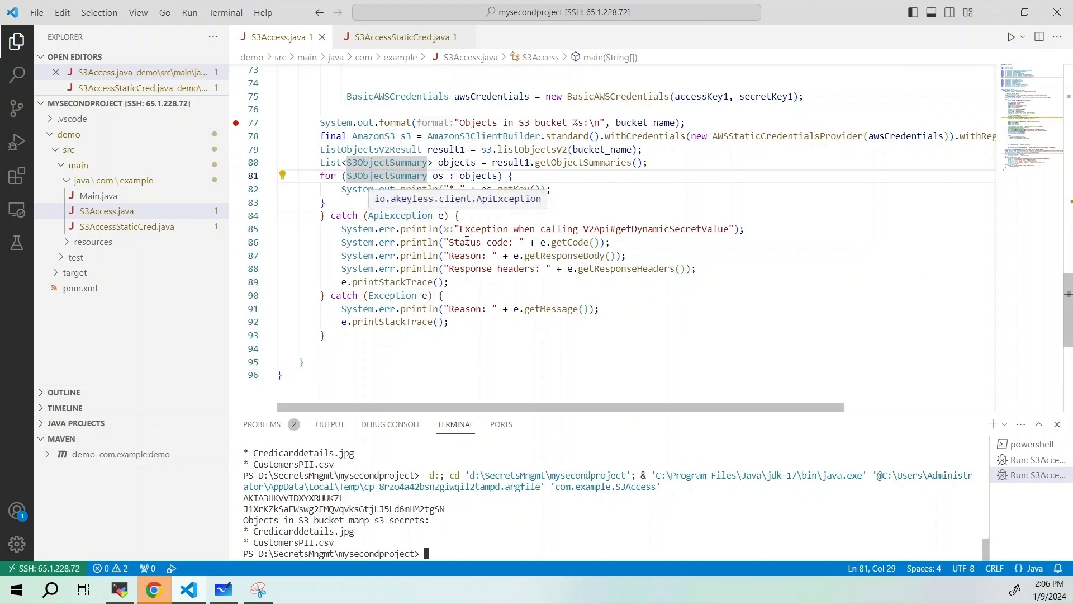
{"action": "left_click", "coordinate": [551, 191]}
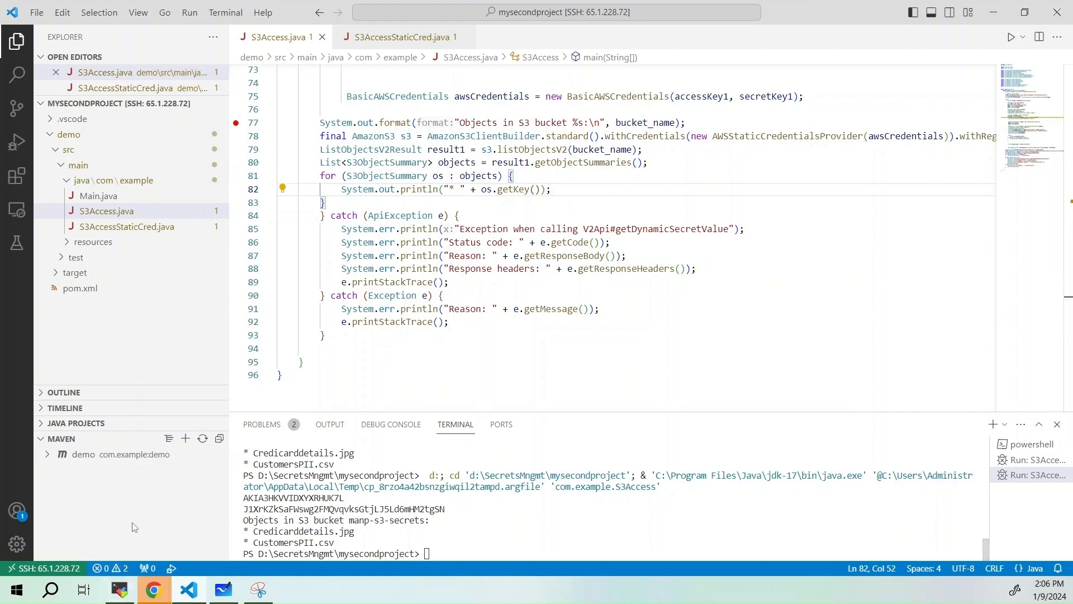
Switch to CipherTrust Manager in the BastionHost session's Firefox and run Application Server Scan1 in Data Discovery and Classification
{"action": "mouse_move", "coordinate": [120, 591]}
{"action": "left_click", "coordinate": [124, 536]}
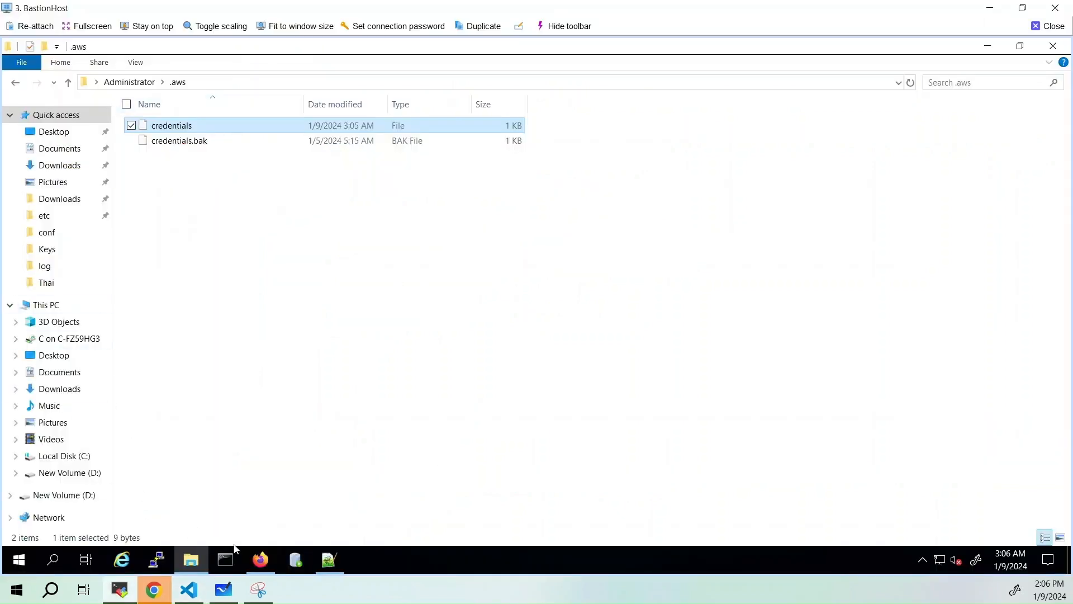
{"action": "left_click", "coordinate": [262, 560]}
{"action": "left_click", "coordinate": [112, 52]}
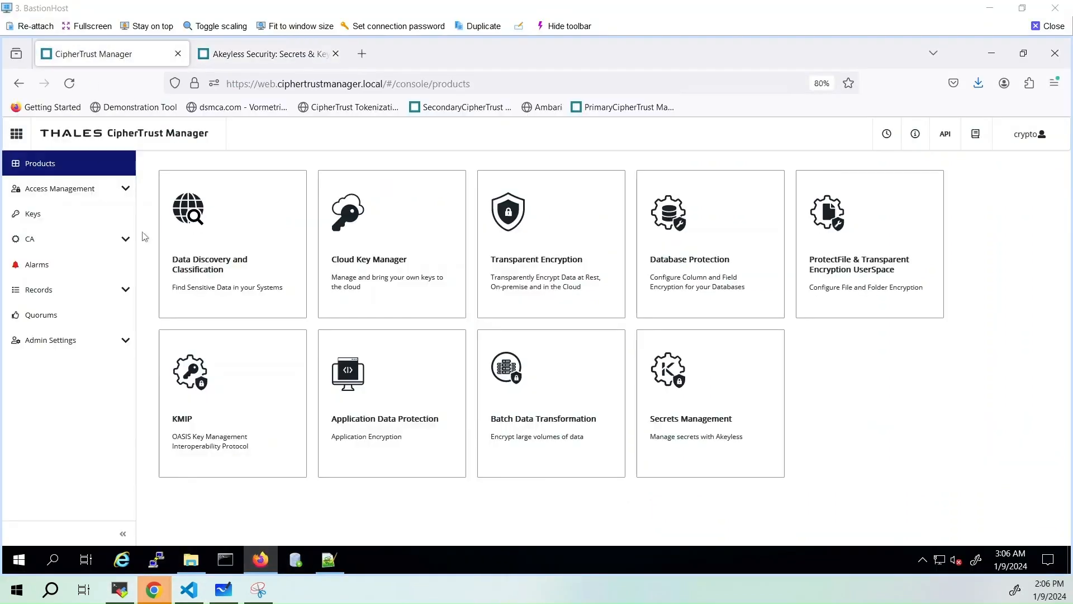
{"action": "left_click", "coordinate": [232, 243]}
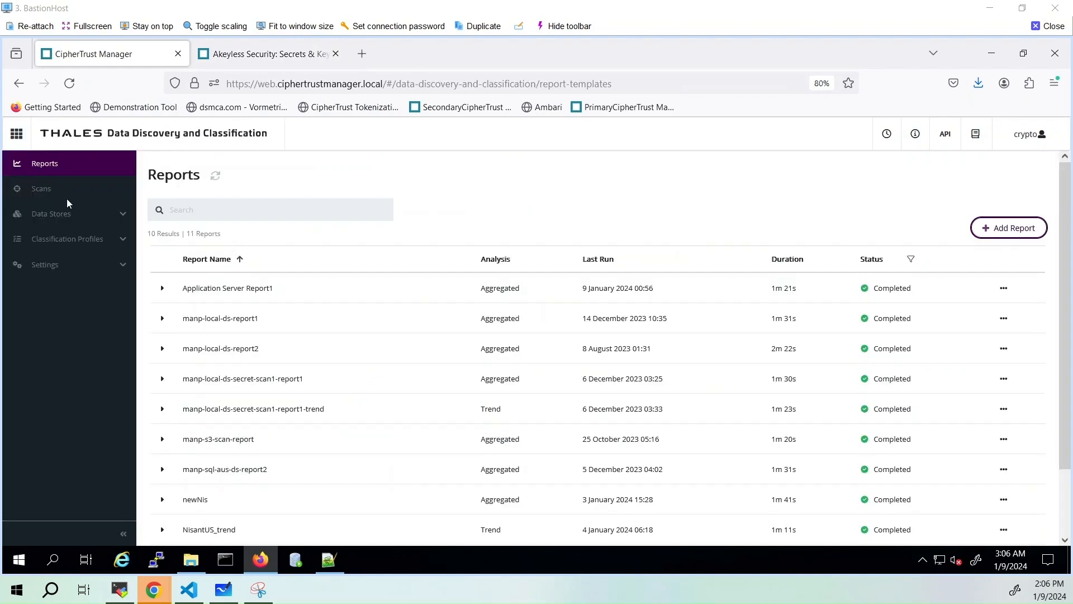
{"action": "left_click", "coordinate": [46, 189]}
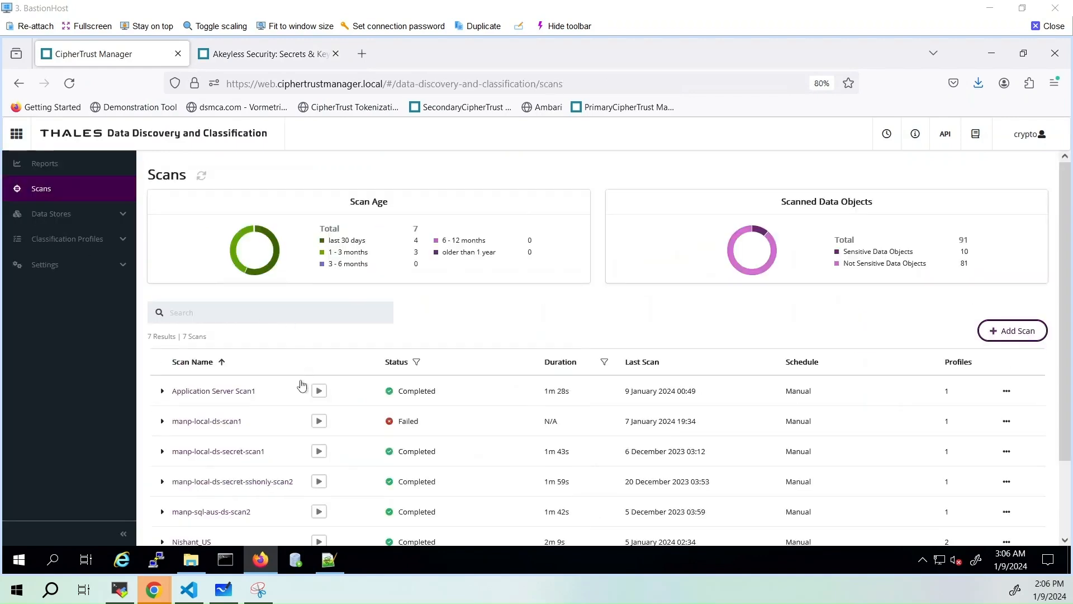
{"action": "left_click", "coordinate": [319, 391]}
Set up a new Aggregated report named "application server report 2" and proceed to its content configuration
{"action": "left_click", "coordinate": [58, 167]}
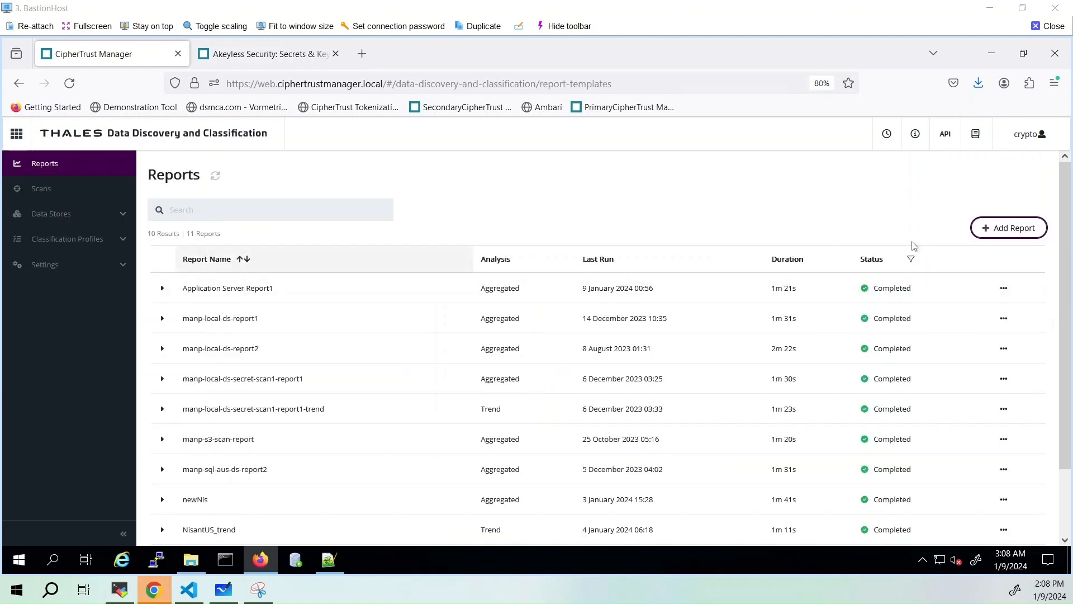
{"action": "left_click", "coordinate": [1014, 230]}
{"action": "left_click", "coordinate": [516, 232]}
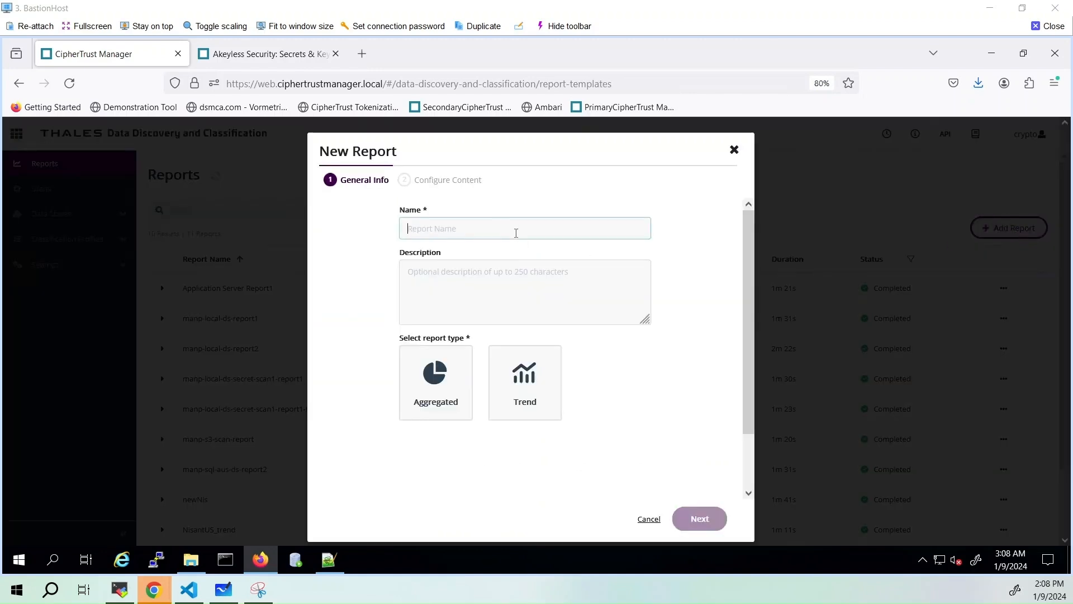
{"action": "type", "text": "a"}
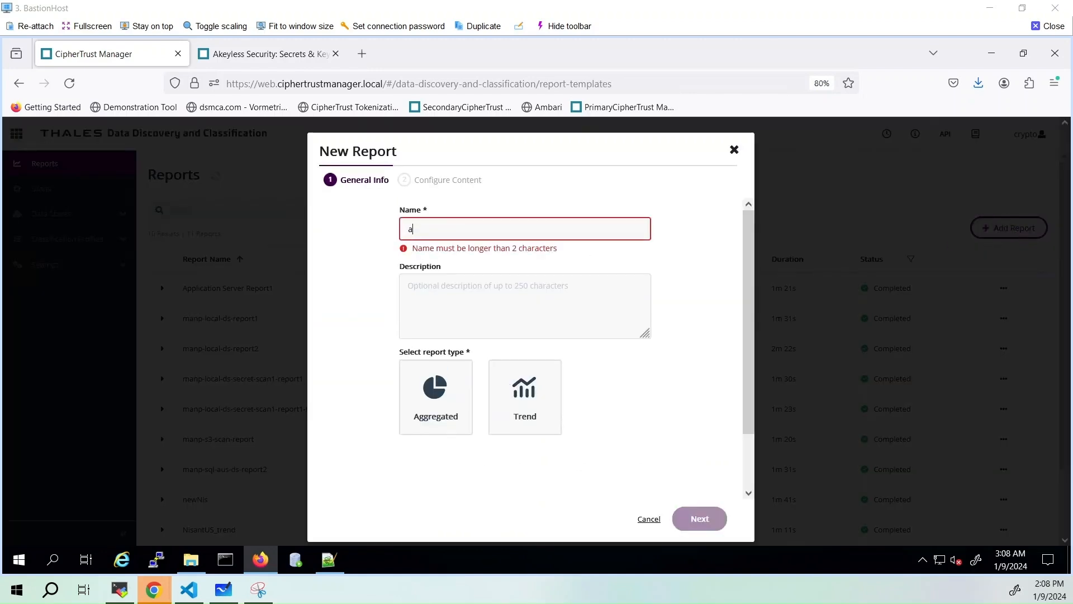
{"action": "type", "text": "pplicatio"}
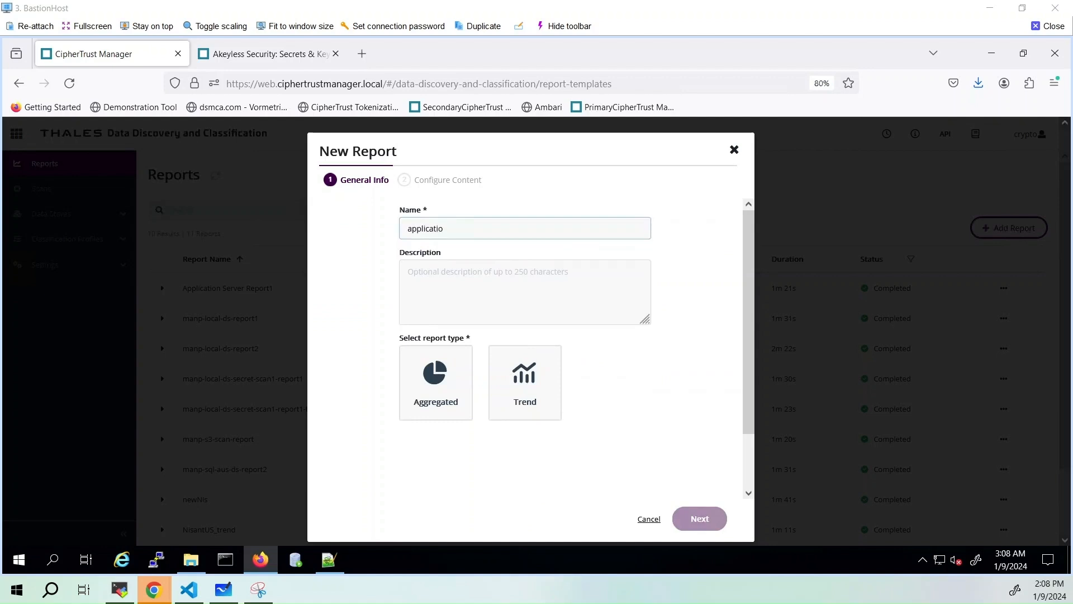
{"action": "type", "text": "n "}
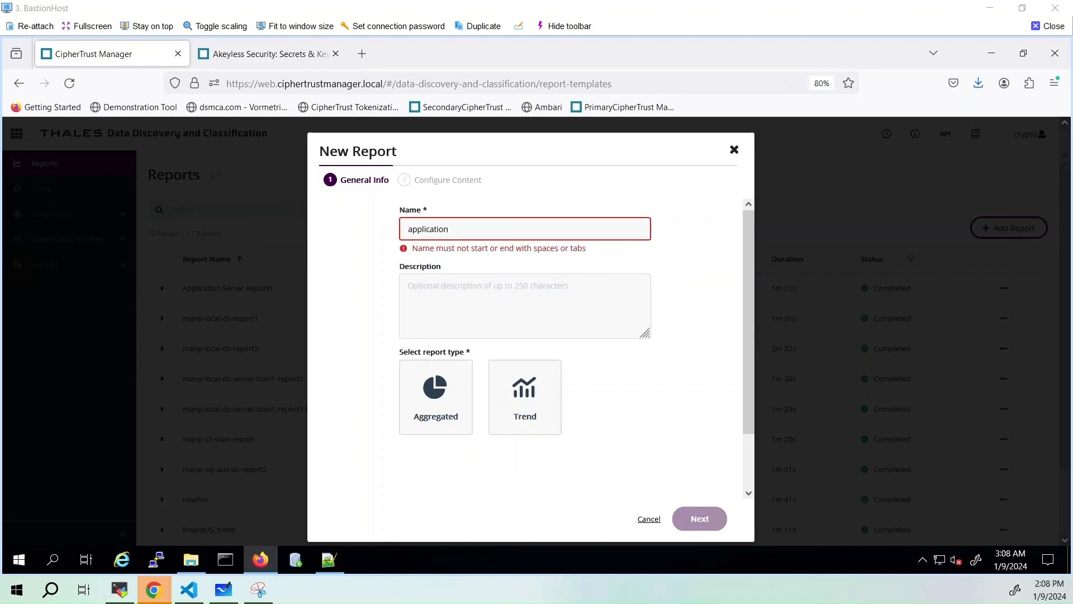
{"action": "type", "text": "report"}
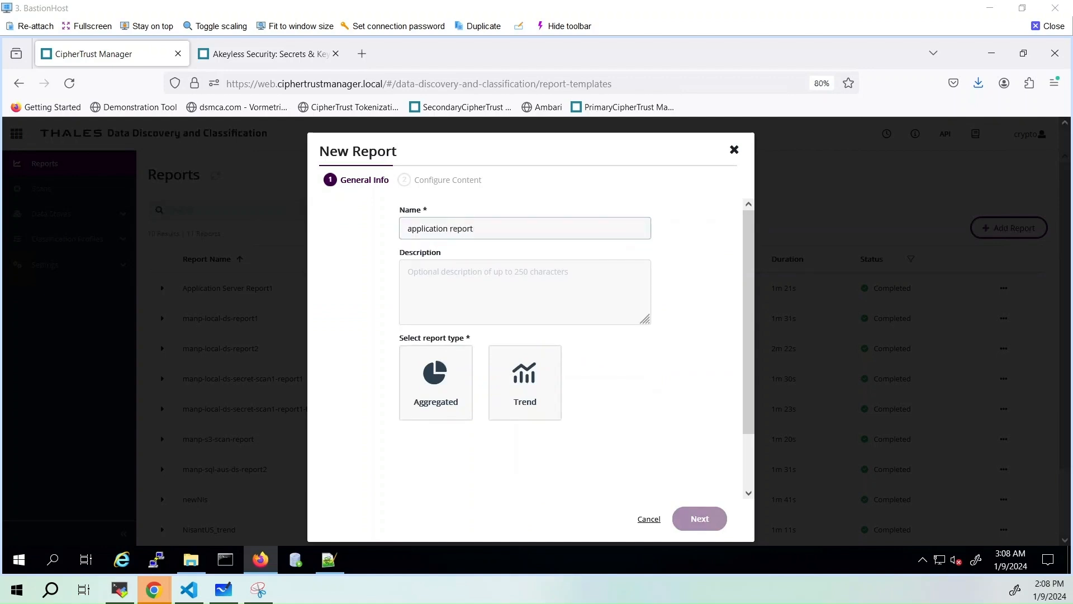
{"action": "key", "text": "BackSpace"}
{"action": "key", "text": "BackSpace"}
{"action": "key", "text": "BackSpace"}
{"action": "key", "text": "BackSpace"}
{"action": "key", "text": "BackSpace"}
{"action": "key", "text": "BackSpace"}
{"action": "key", "text": "BackSpace"}
{"action": "type", "text": "server "}
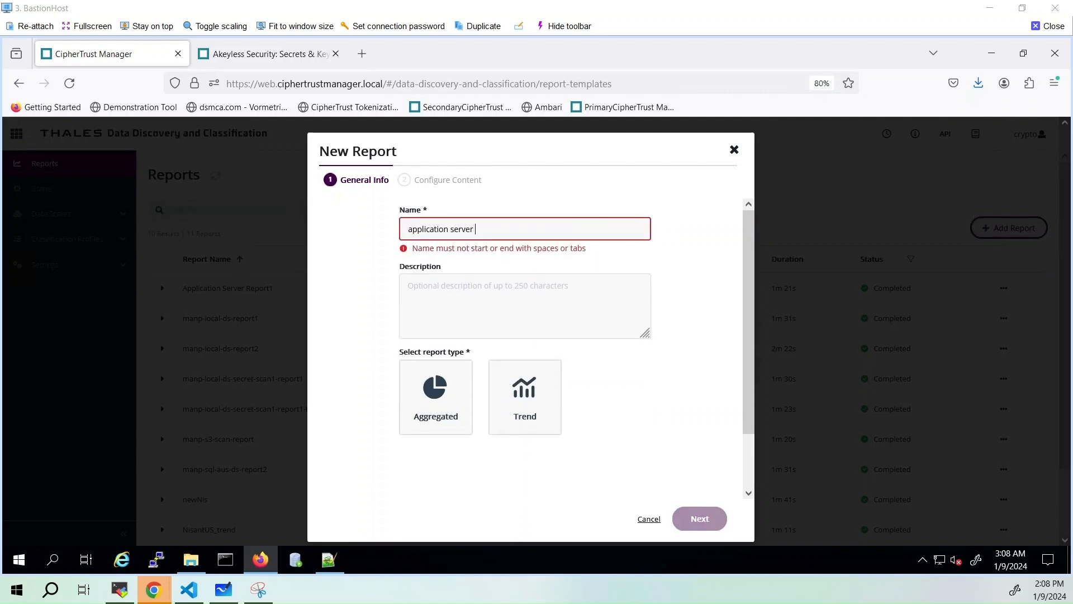
{"action": "type", "text": "report 2"}
{"action": "left_click", "coordinate": [447, 363]}
{"action": "left_click", "coordinate": [702, 520]}
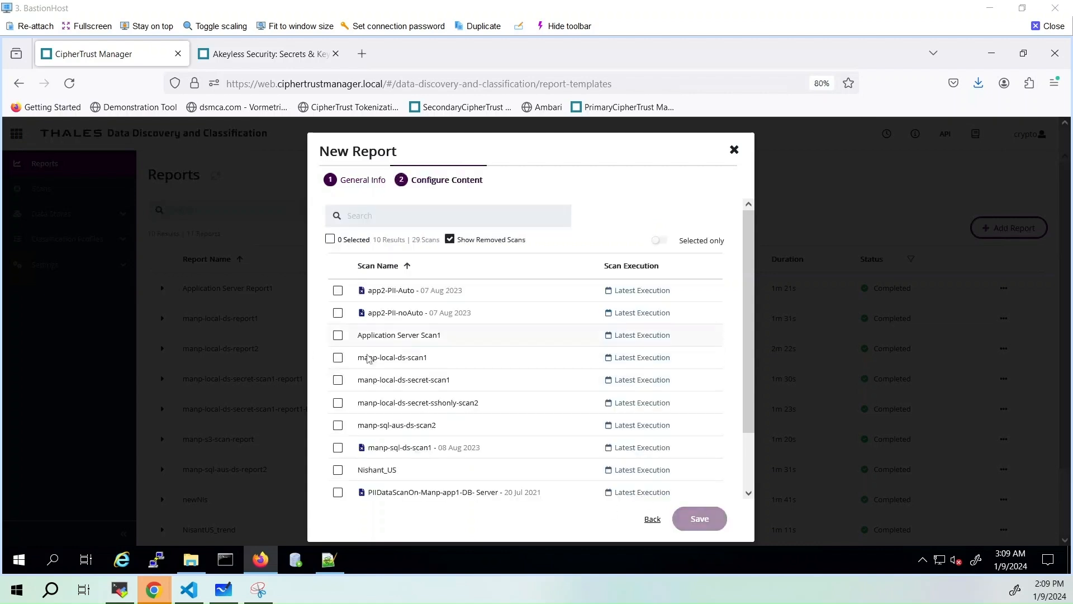
Include Application Server Scan1 in the new report, save it and generate the report
{"action": "left_click", "coordinate": [338, 335]}
{"action": "left_click", "coordinate": [700, 519]}
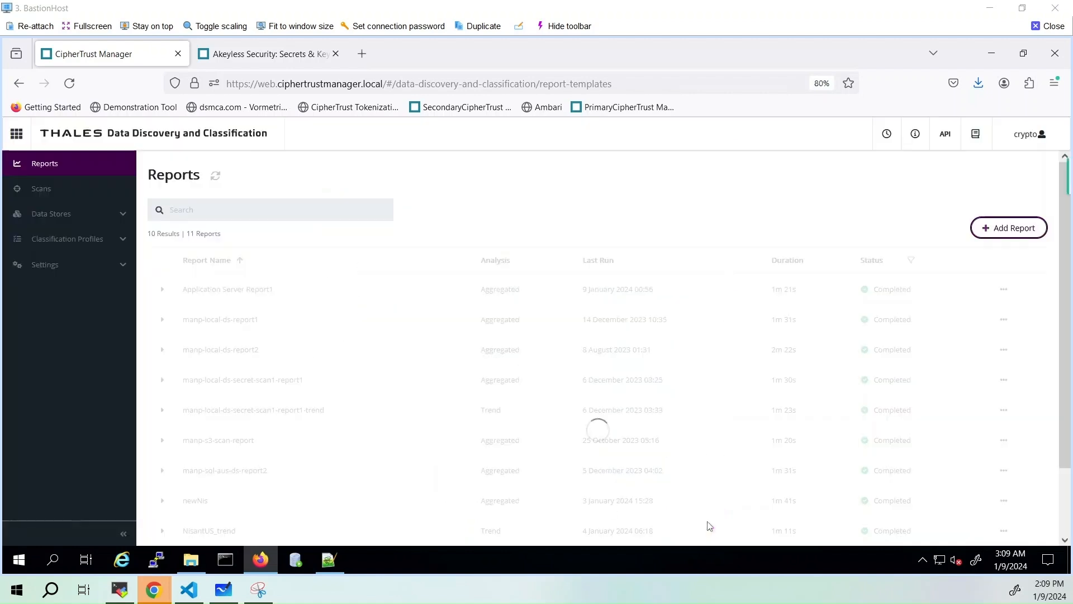
{"action": "left_click", "coordinate": [1004, 319]}
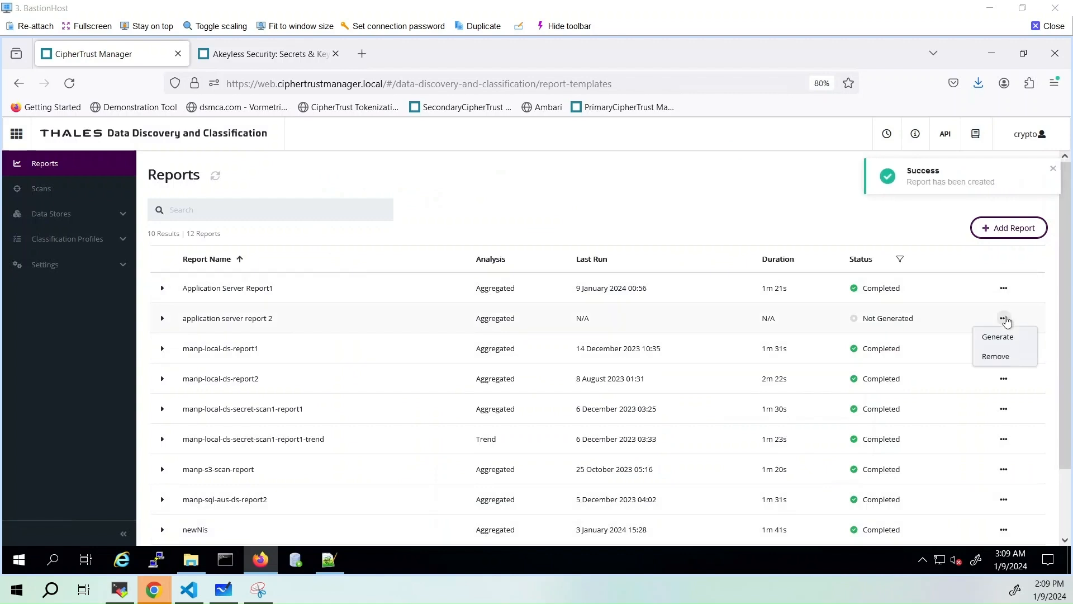
{"action": "left_click", "coordinate": [1002, 336]}
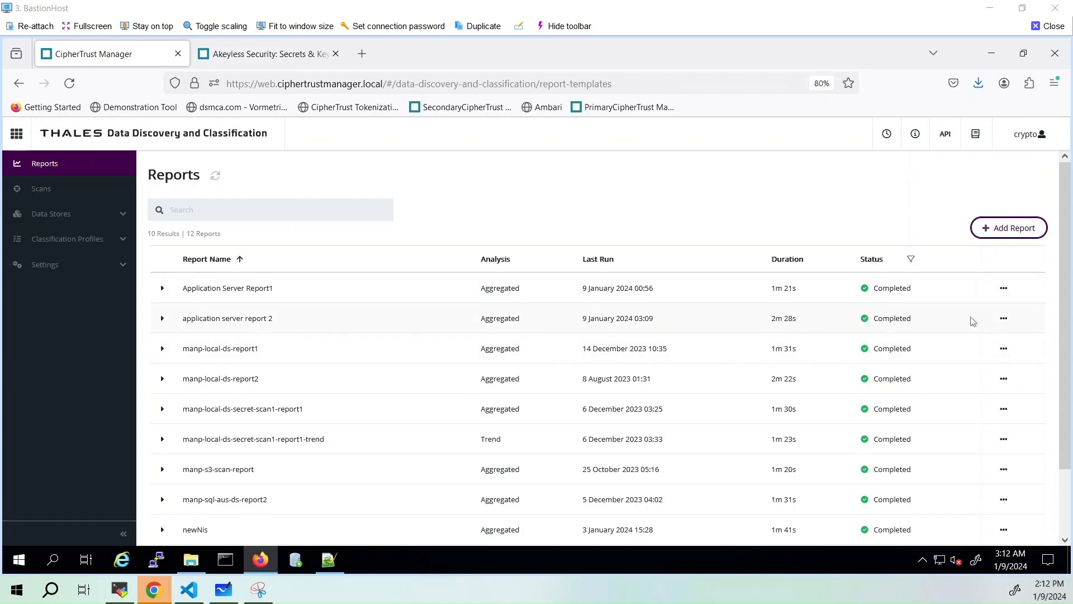
View application server report 2 and check its scan summary, data stores and data objects for sensitive data
{"action": "left_click", "coordinate": [1004, 319]}
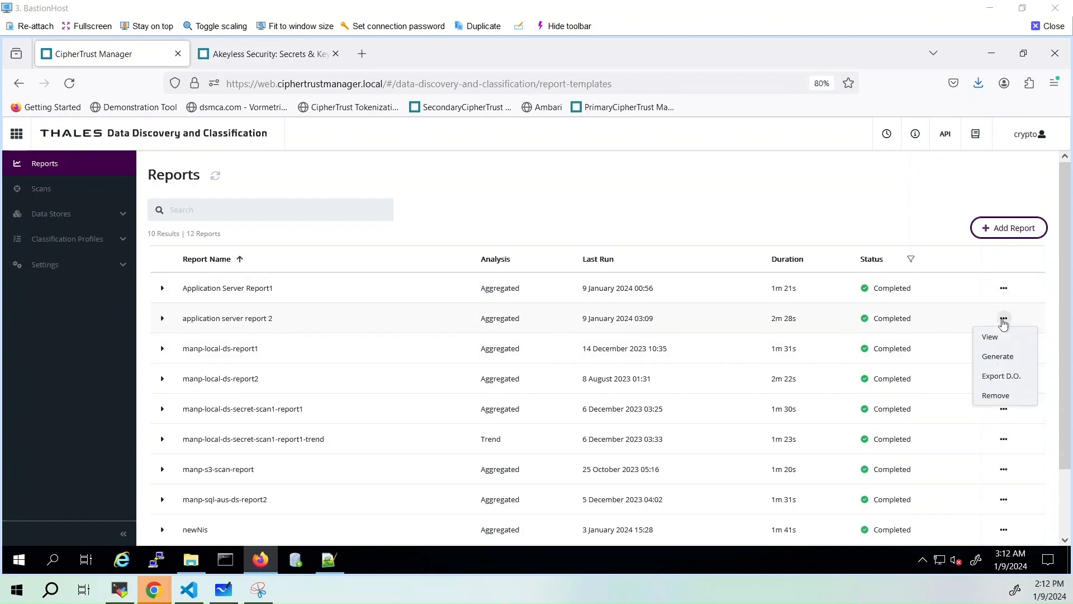
{"action": "left_click", "coordinate": [990, 337]}
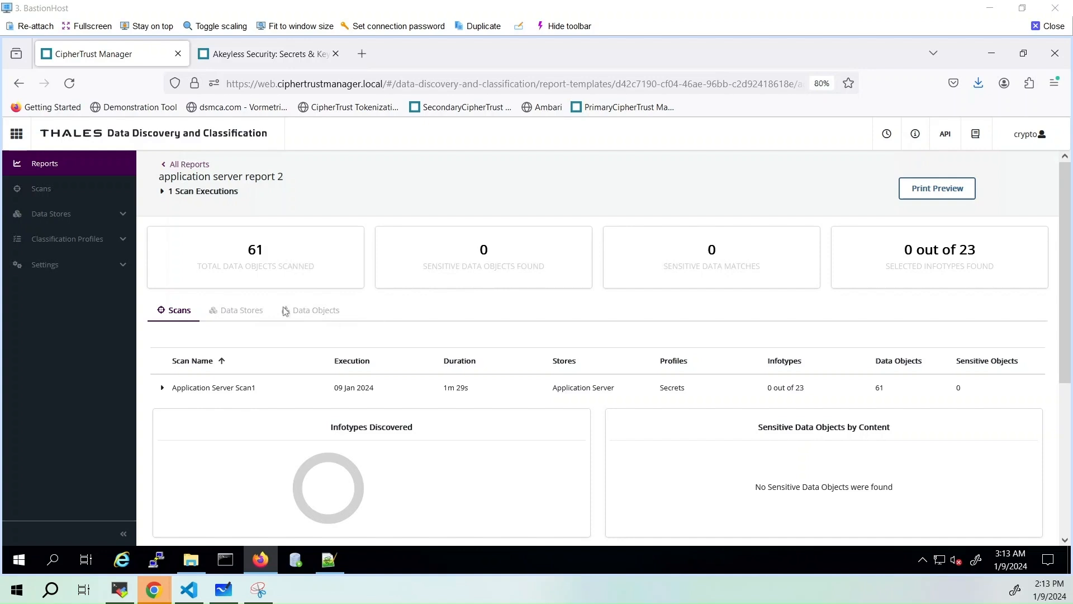
{"action": "left_click", "coordinate": [265, 311]}
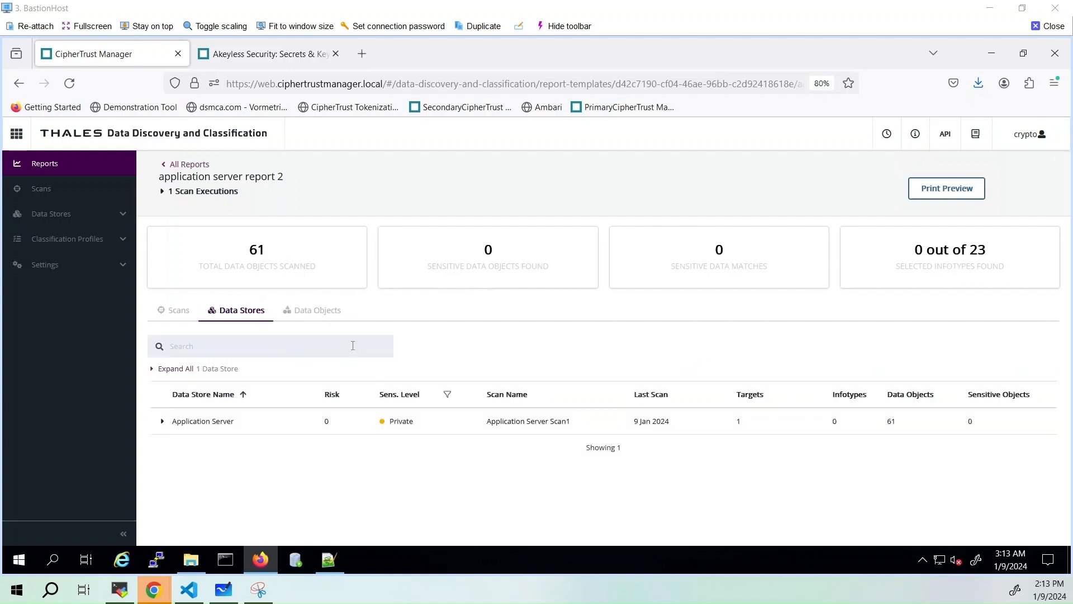
{"action": "left_click", "coordinate": [313, 314]}
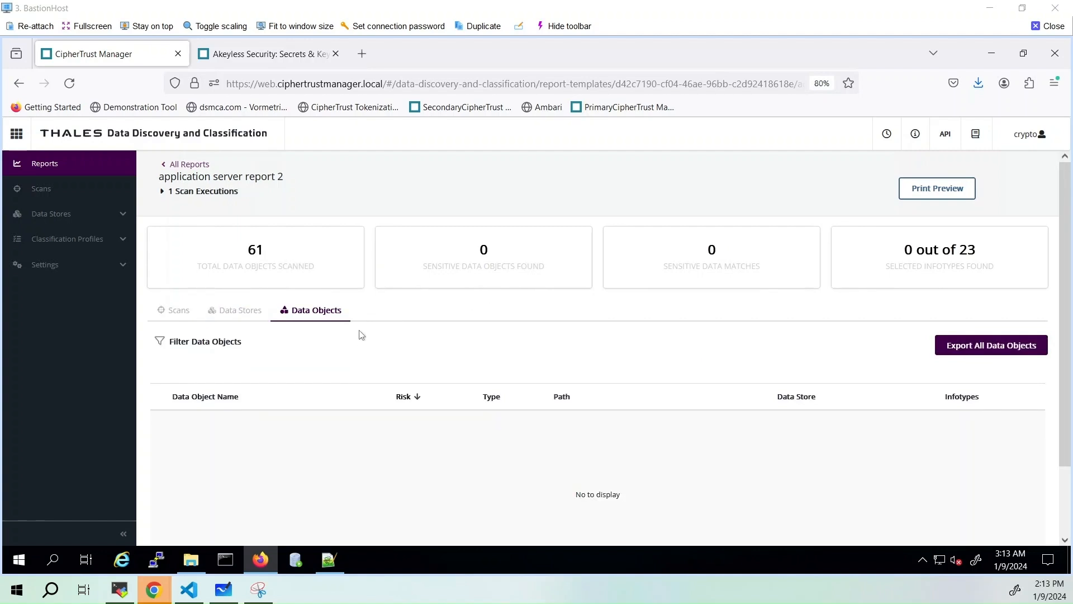
{"action": "scroll", "coordinate": [361, 334], "scroll_direction": "down", "scroll_amount": 3}
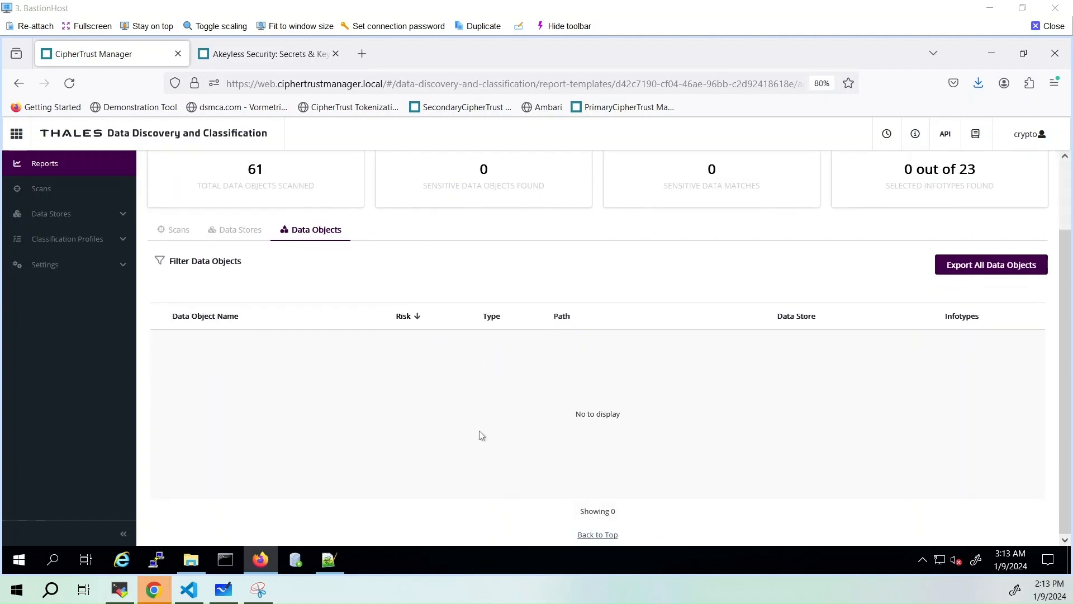
{"action": "scroll", "coordinate": [480, 430], "scroll_direction": "up", "scroll_amount": 3}
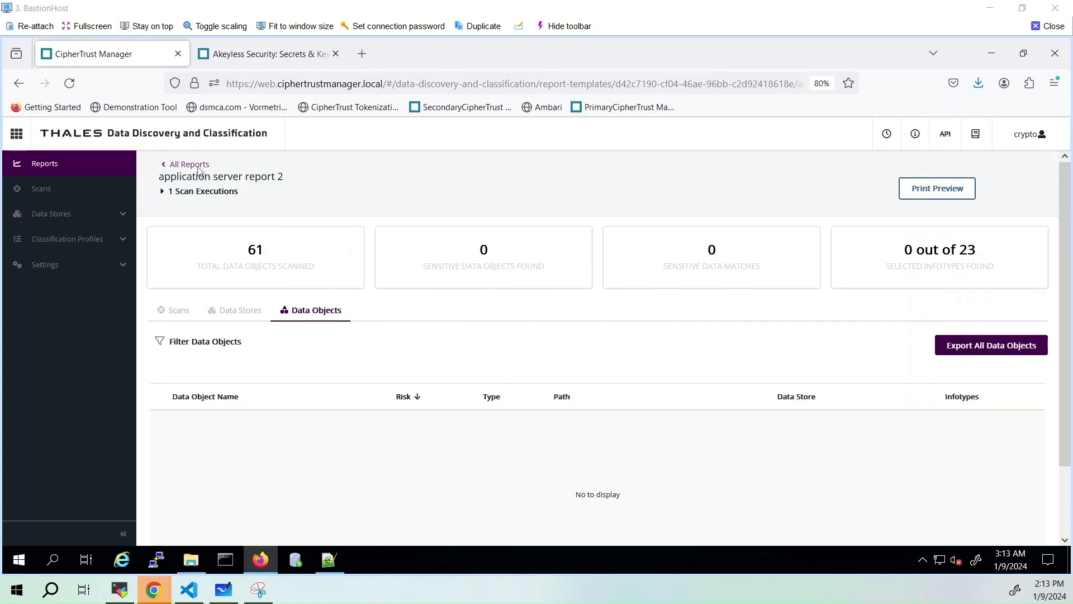